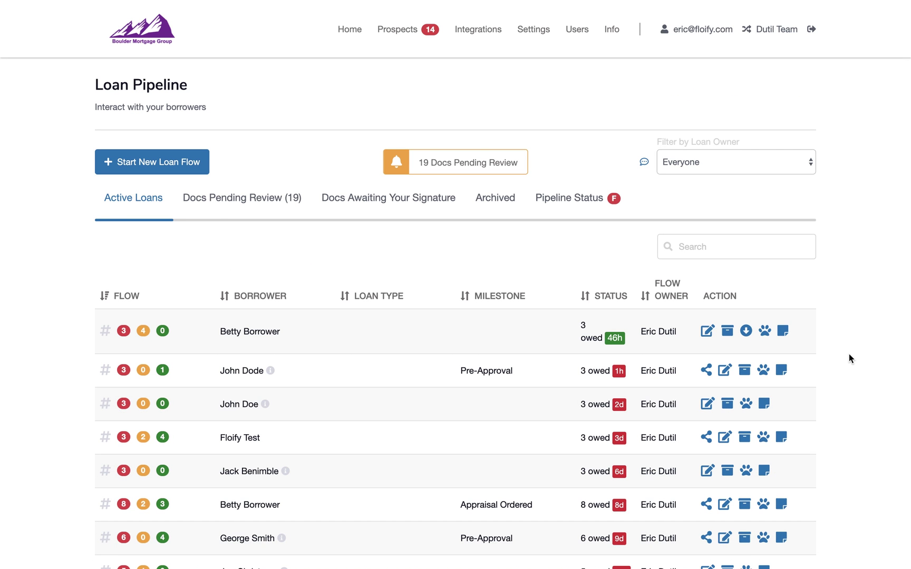
Set the team's Apply Now 3.0 application settings to generate the New URLA (MISMO 3.4 Data File) and save them.
click(533, 36)
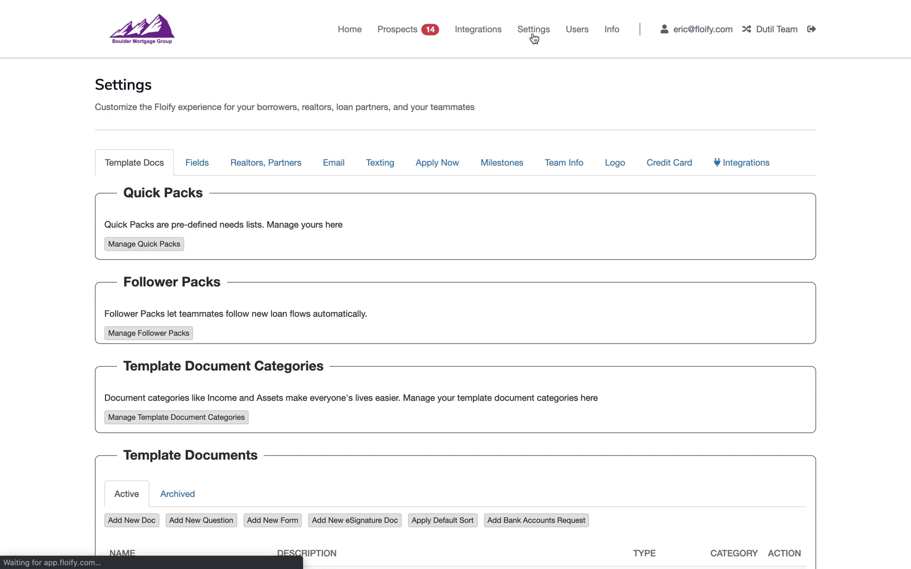
click(445, 168)
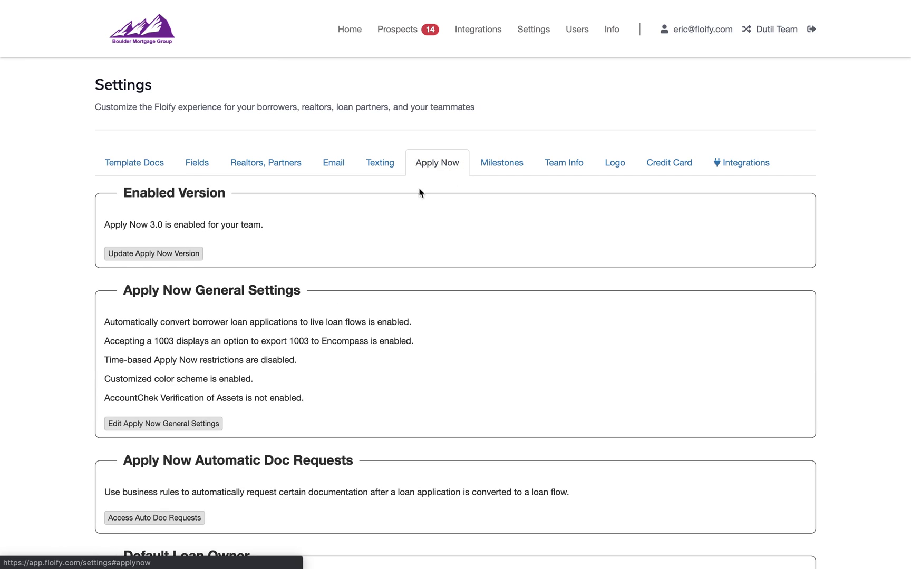
scroll(288, 374, down, 15)
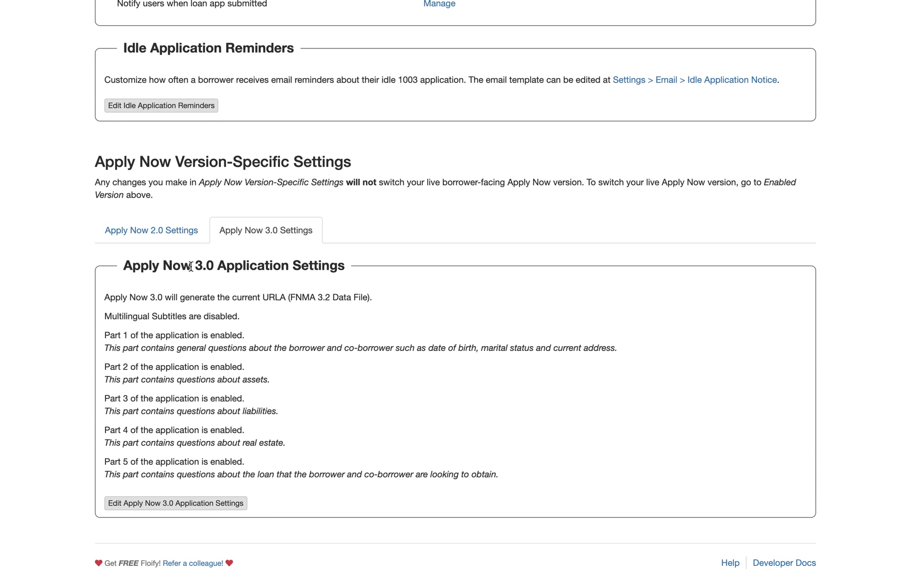
click(184, 502)
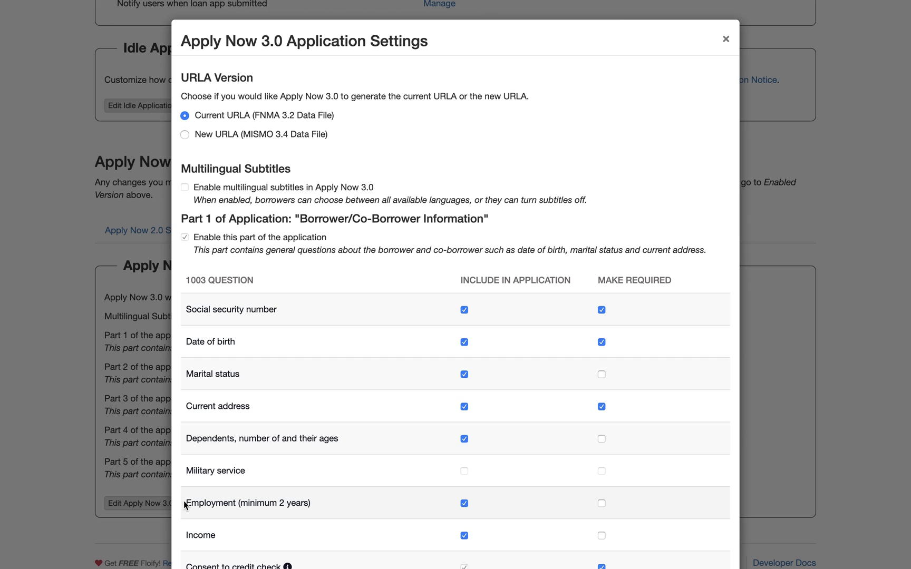
click(184, 134)
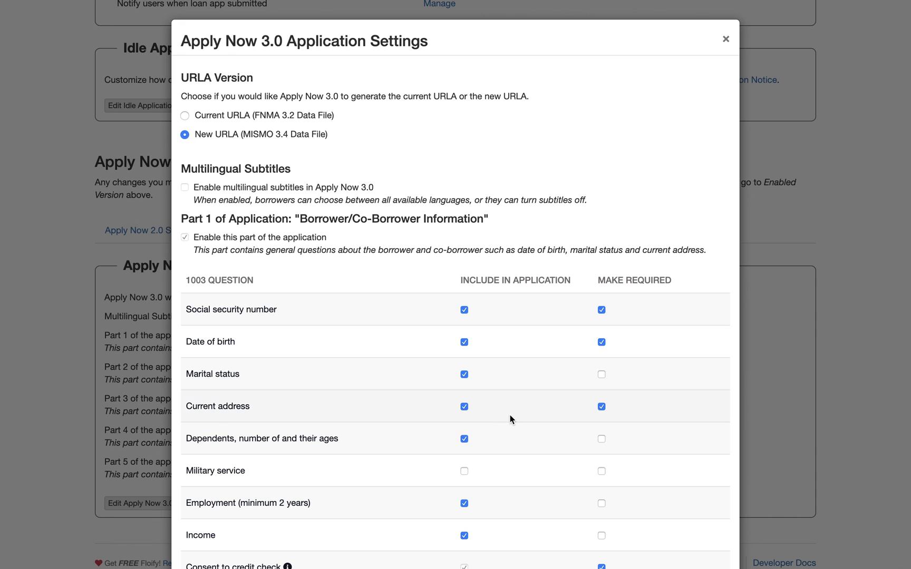
scroll(509, 415, down, 20)
click(657, 531)
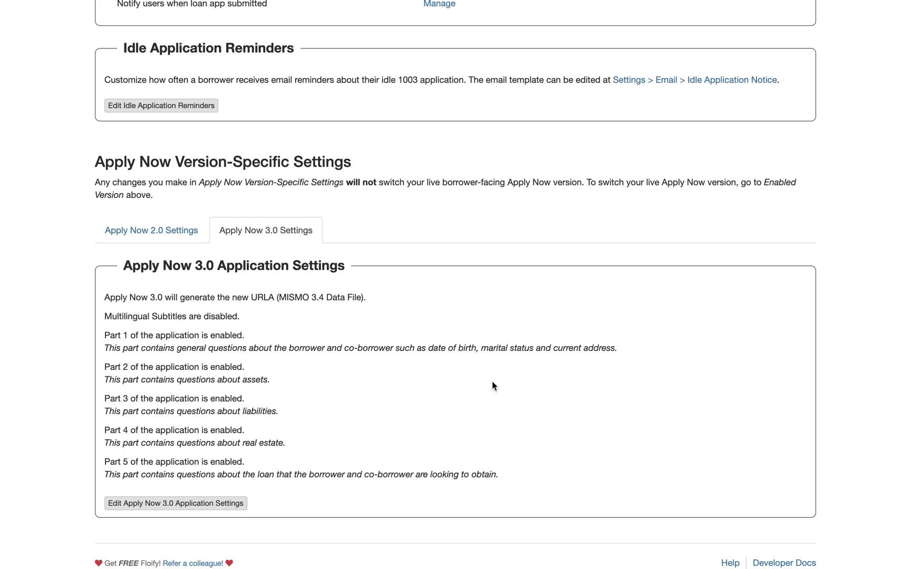
Return to the loan pipeline and switch from the team account to the Company Dashboard.
scroll(492, 382, up, 10)
click(351, 36)
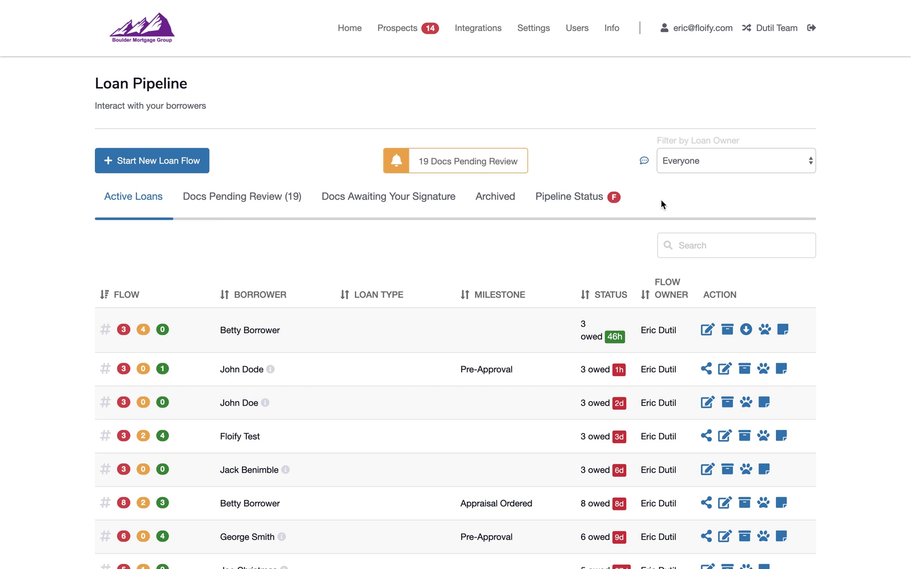
click(764, 29)
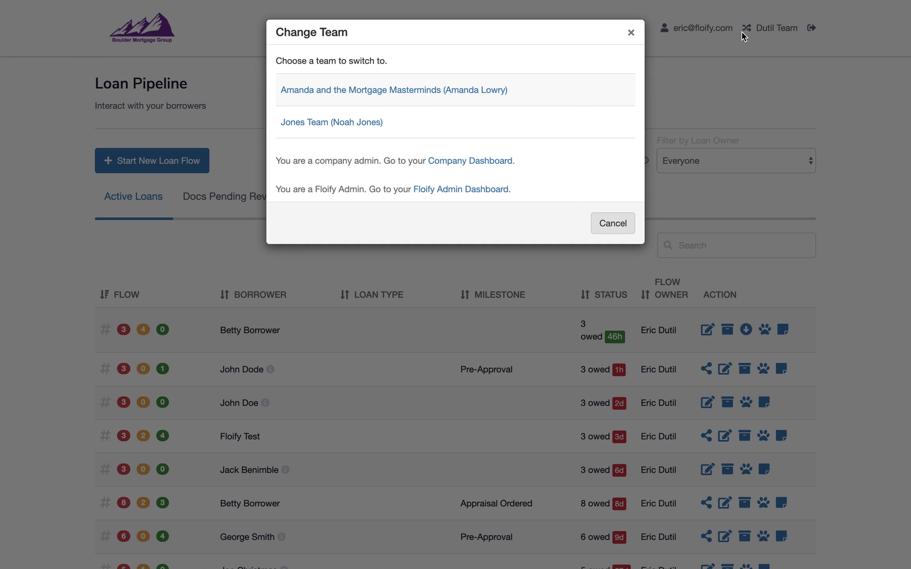
click(486, 163)
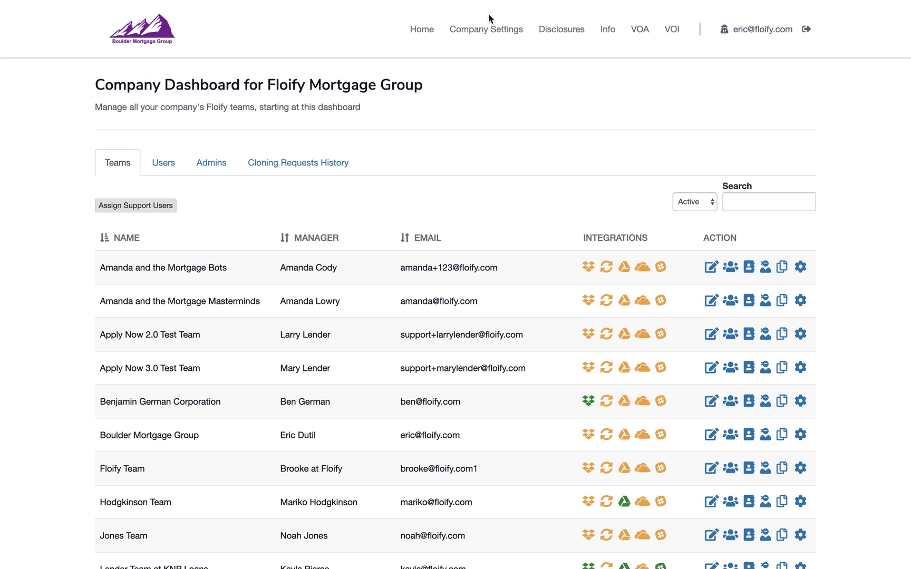
Enable multilingual subtitles for Apply Now 3.0 in the company-level Apply Now General Settings and save them.
click(483, 35)
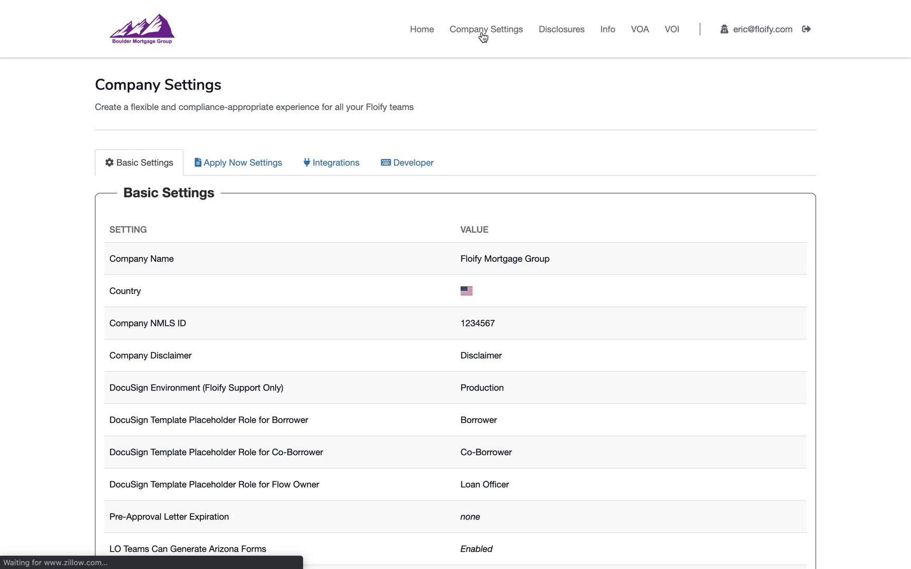
click(241, 171)
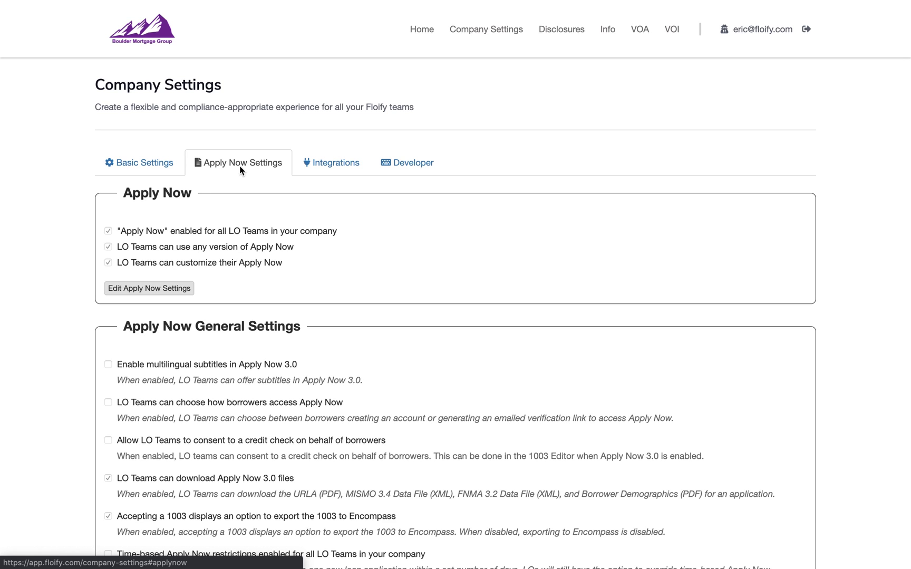
scroll(179, 352, down, 5)
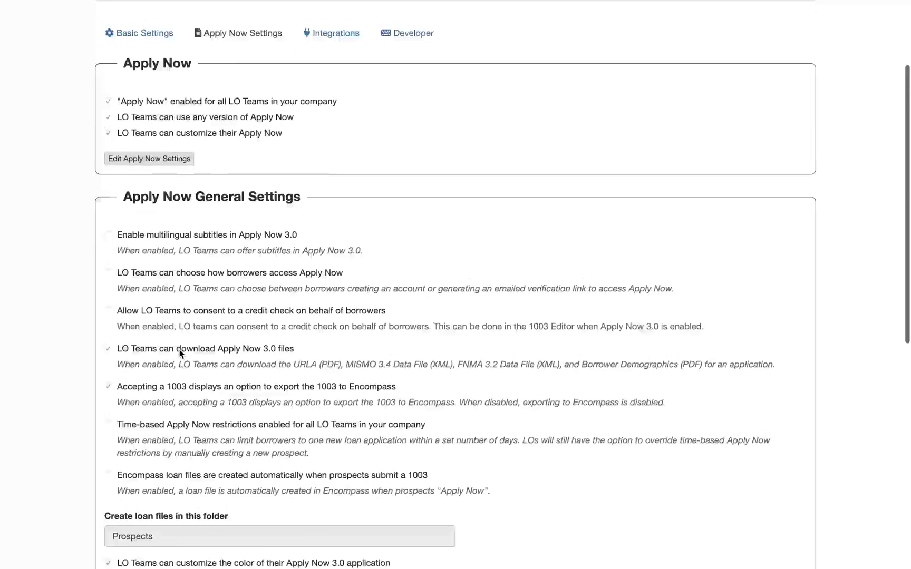
click(203, 516)
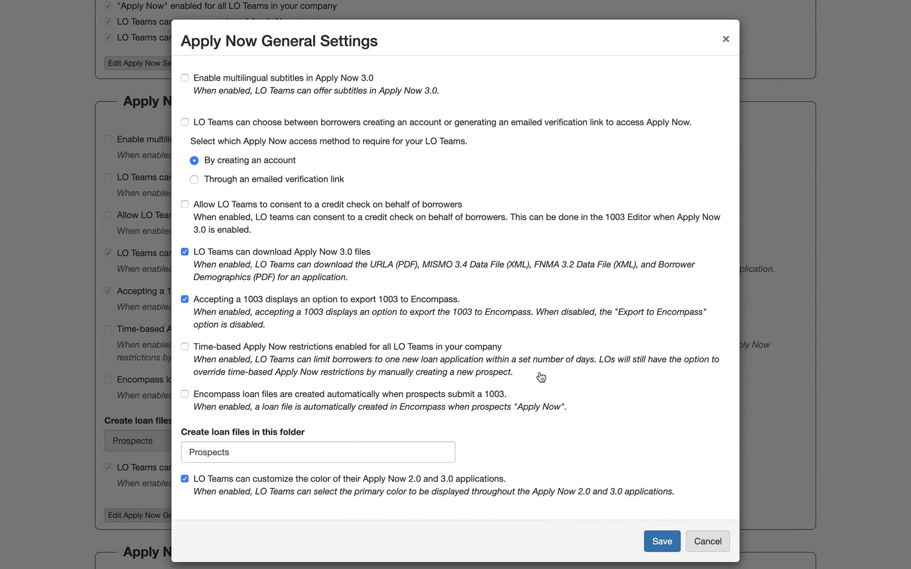
click(185, 79)
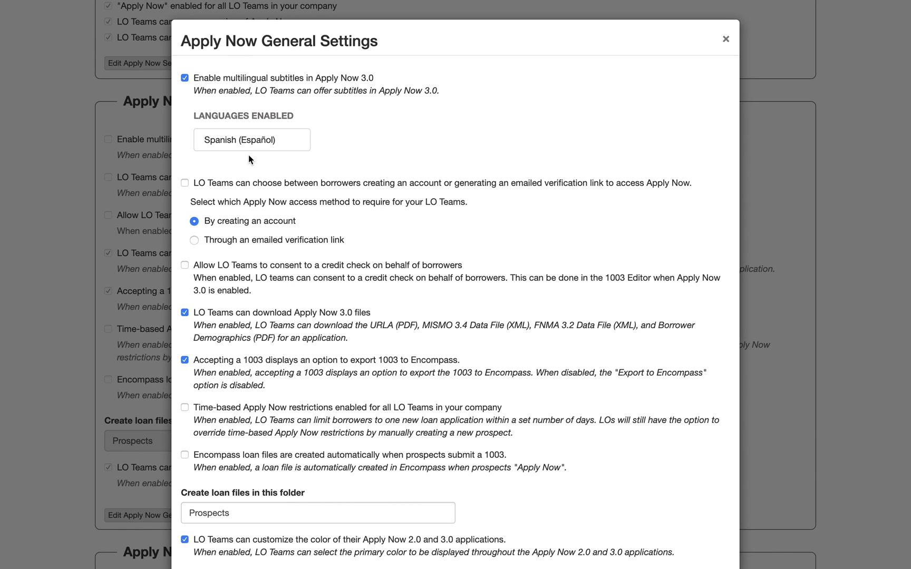
scroll(482, 358, down, 3)
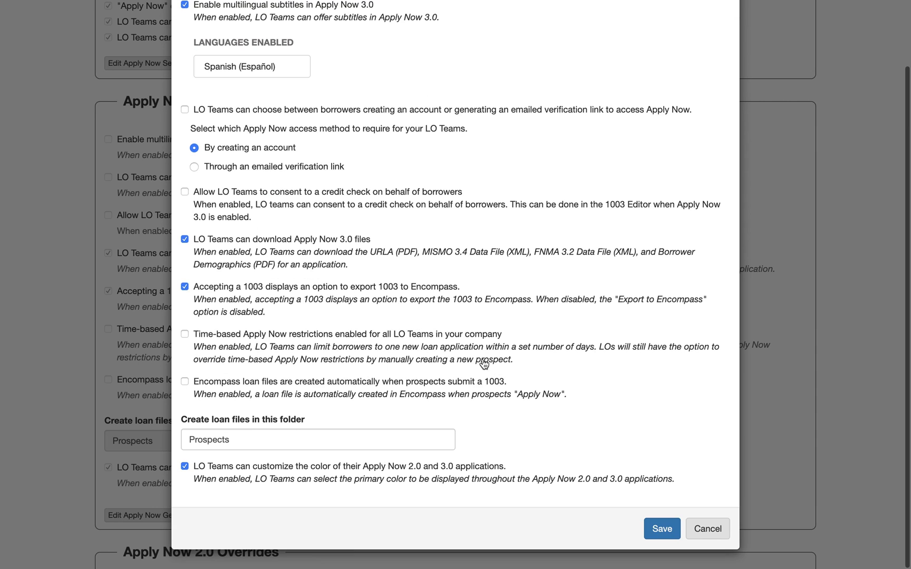
click(659, 533)
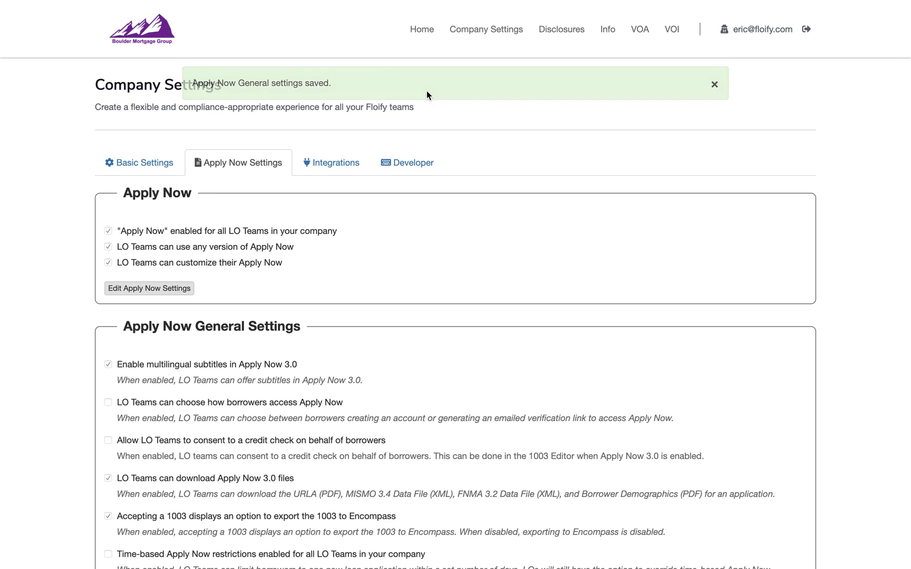
Switch from the company dashboard into the Boulder Mortgage Group team and open its Apply Now settings.
click(421, 29)
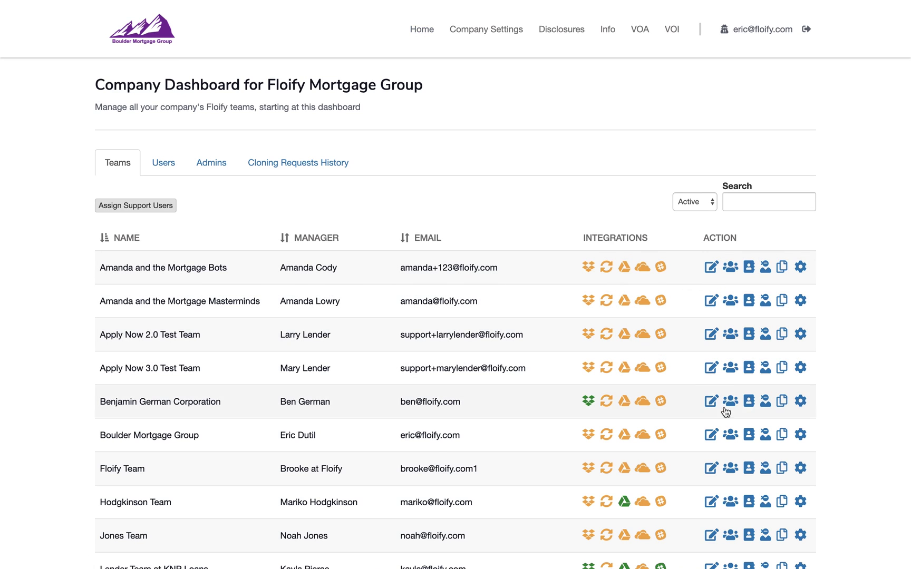
click(730, 435)
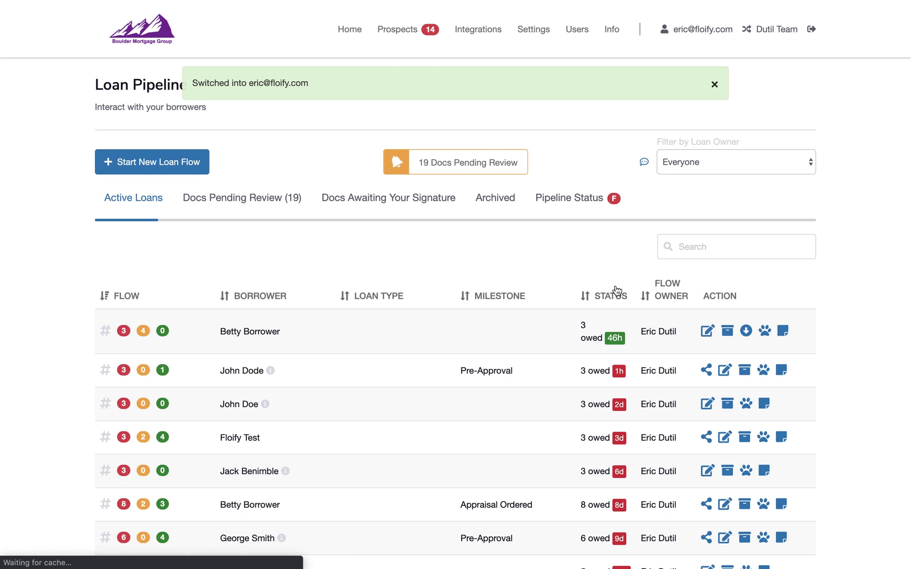
click(533, 32)
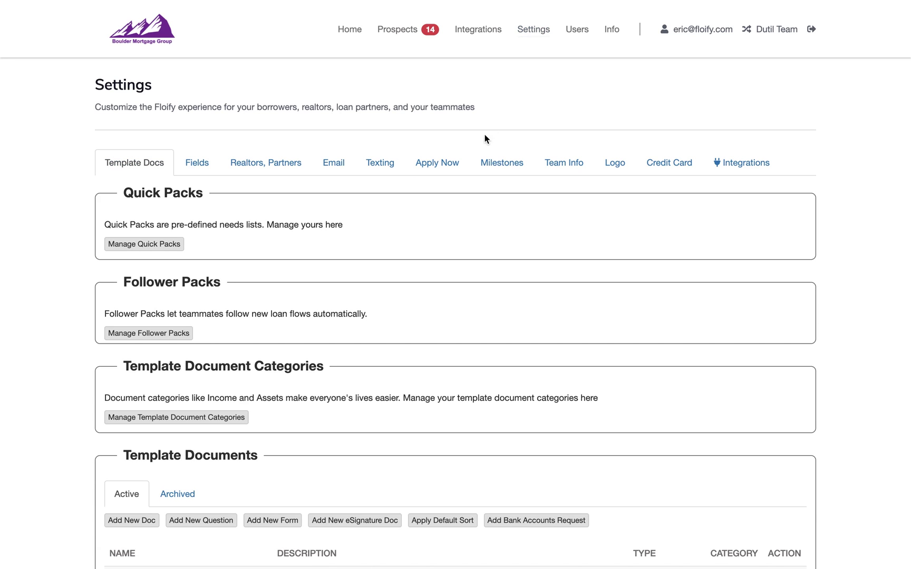
click(445, 169)
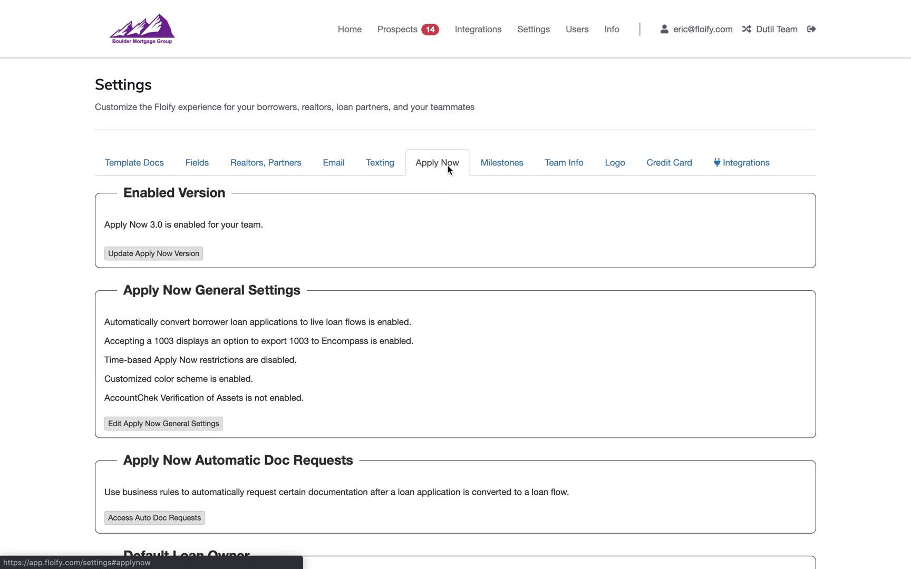
Enable multilingual subtitles in the team's Apply Now 3.0 application settings.
scroll(448, 169, down, 12)
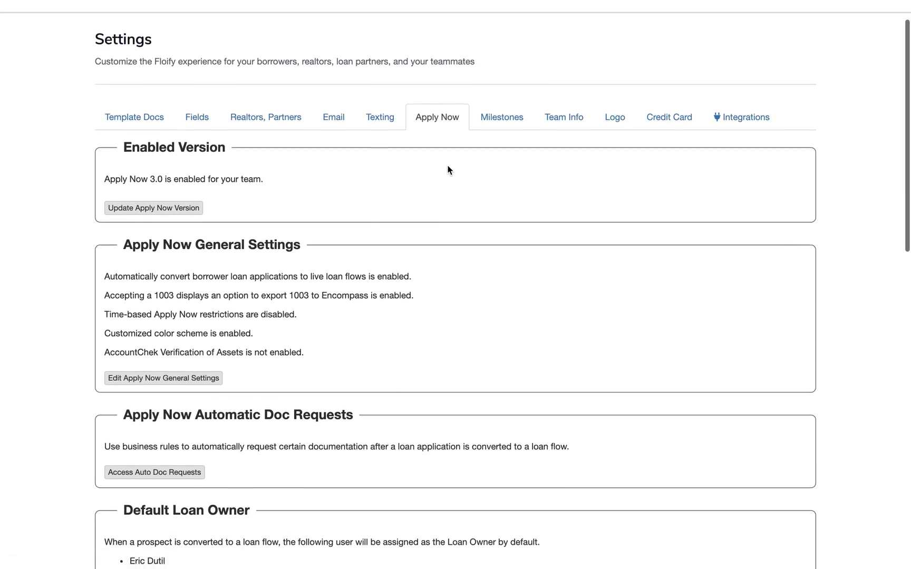
scroll(448, 170, down, 3)
scroll(311, 297, up, 2)
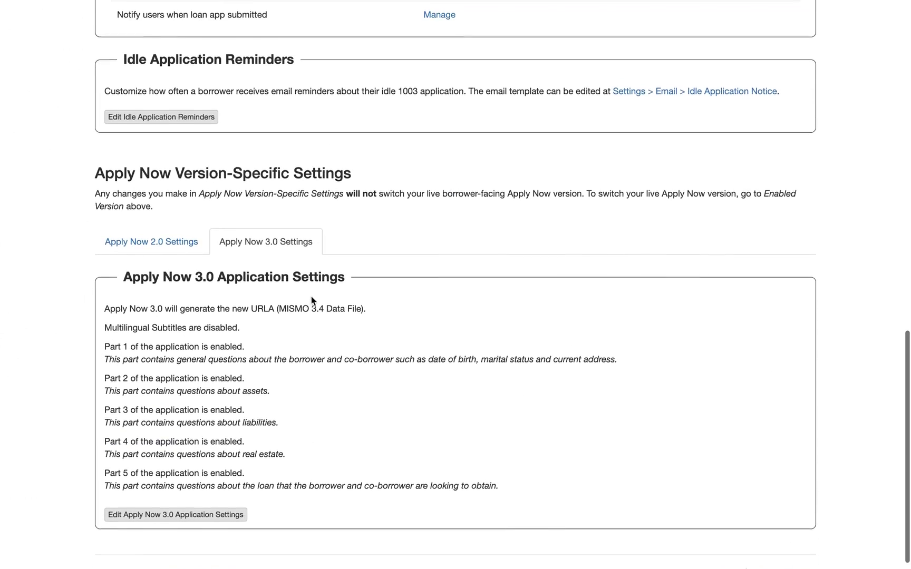
scroll(311, 298, down, 2)
click(175, 502)
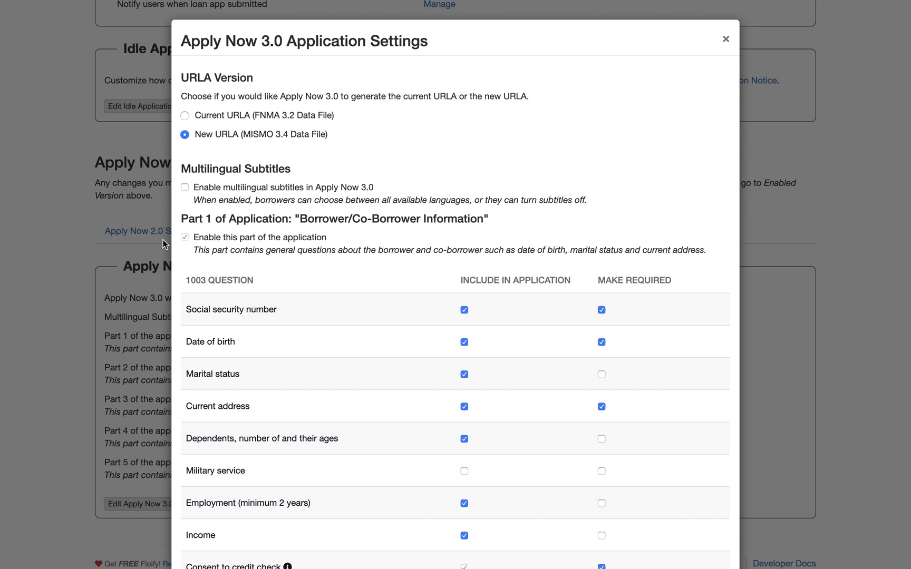
click(222, 188)
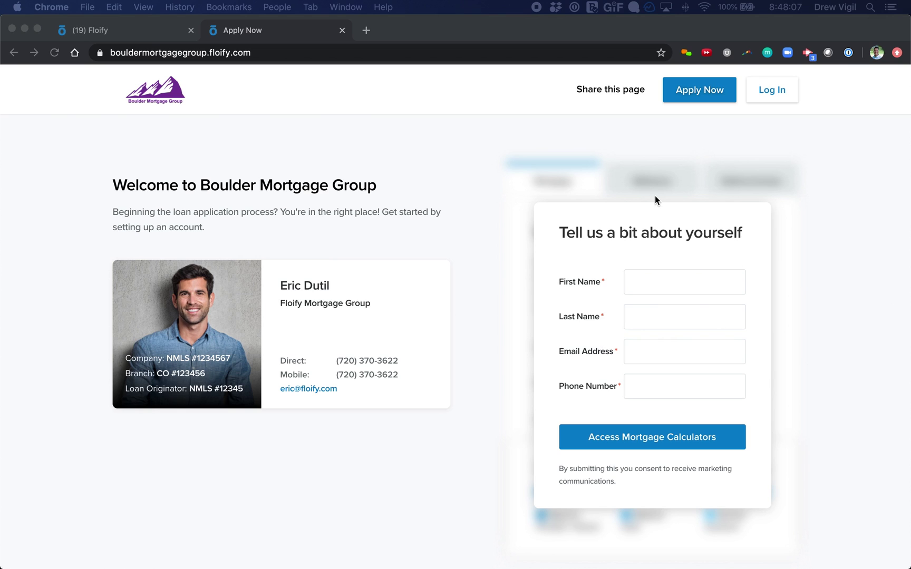
Start a new Apply Now application on the Boulder Mortgage Group landing page with the borrower's email address.
click(681, 92)
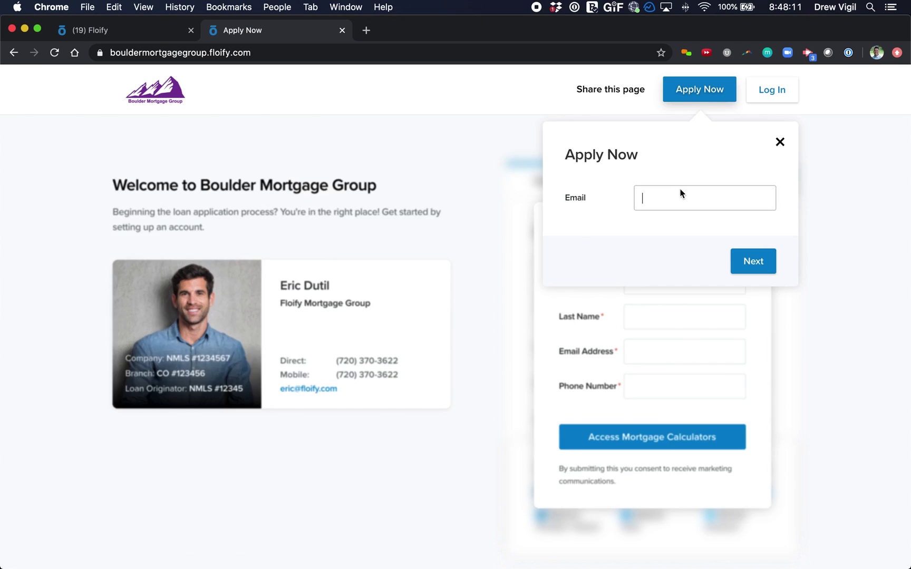
click(681, 191)
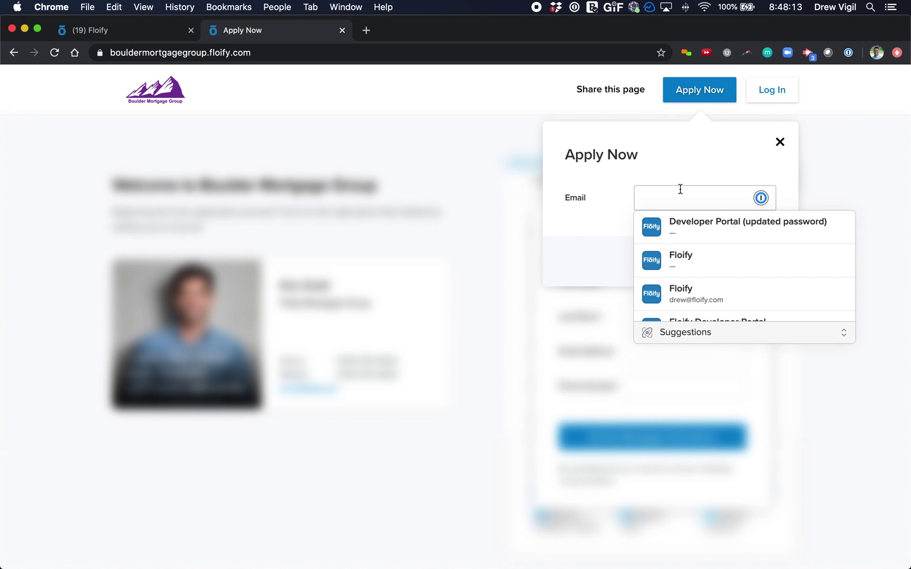
text(d)
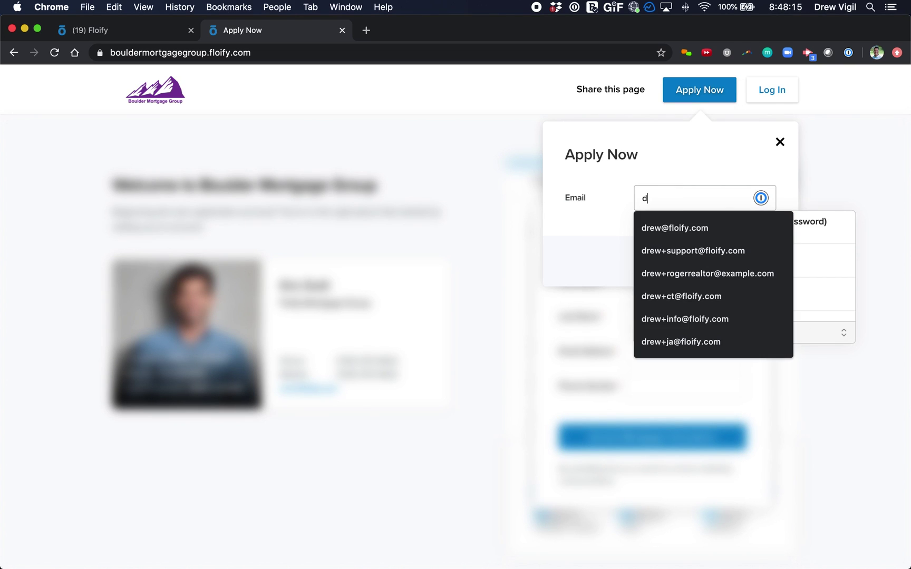
key(BackSpace)
text(webinar2)
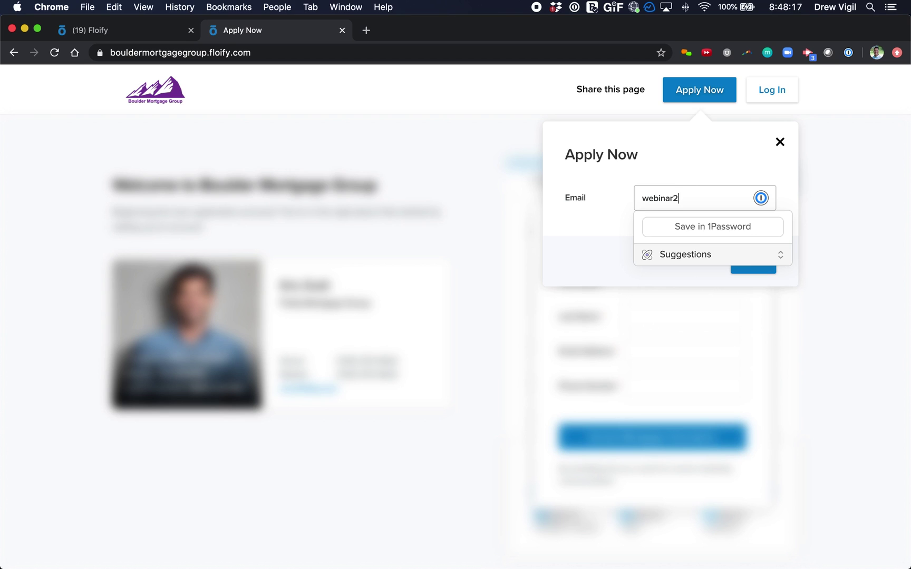
text(@example.com)
key(Tab)
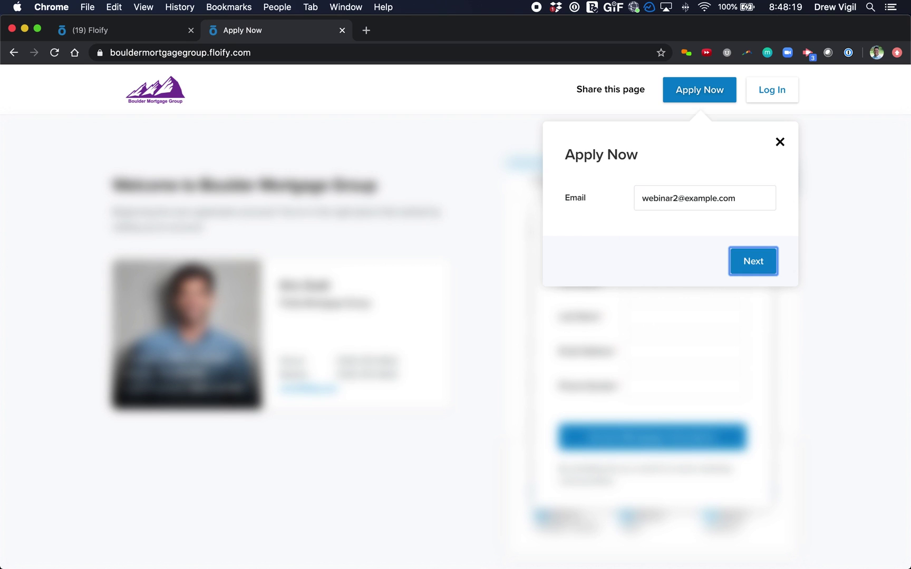
click(759, 265)
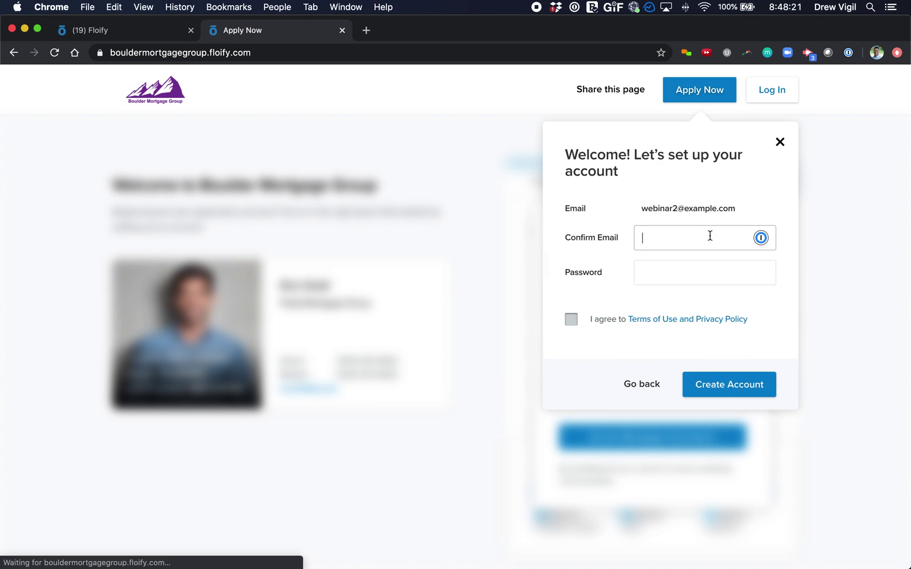
Confirm the borrower's email, enter an account password, agree to the terms and create the account.
text(webinar2)
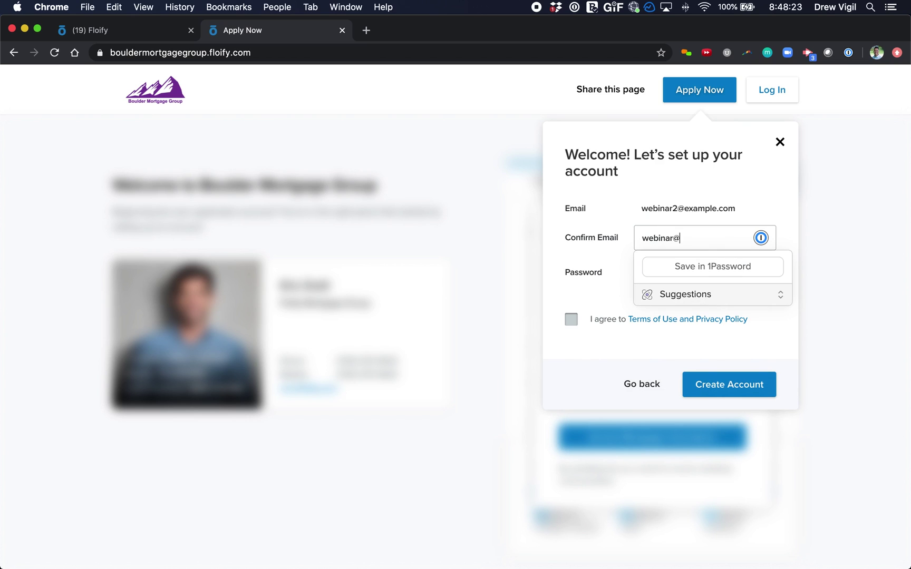
text(@example.com)
key(Tab)
text(••••••••••)
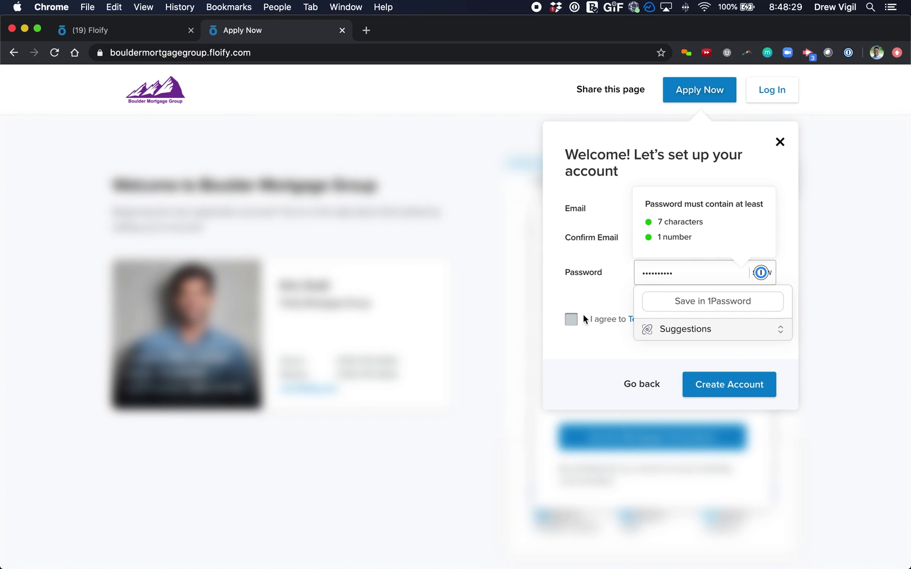
click(571, 320)
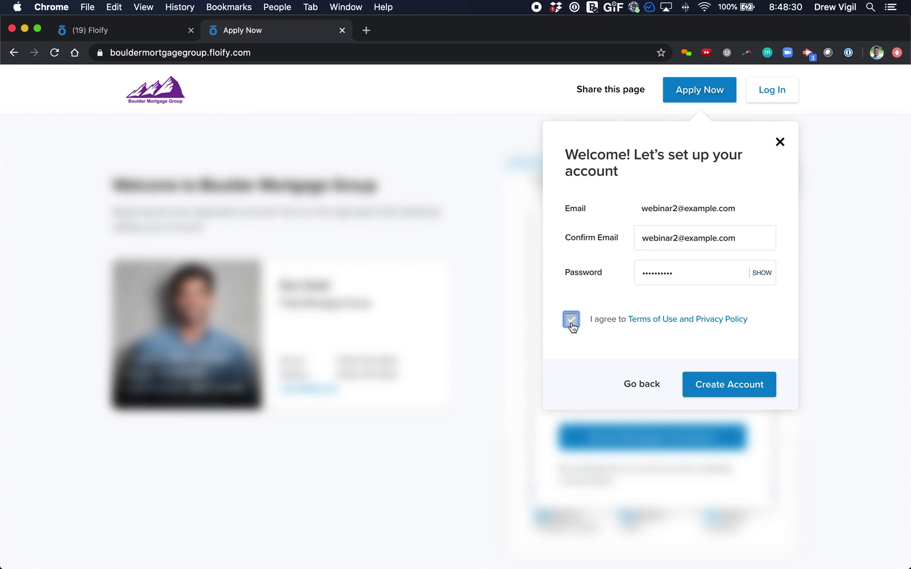
click(725, 386)
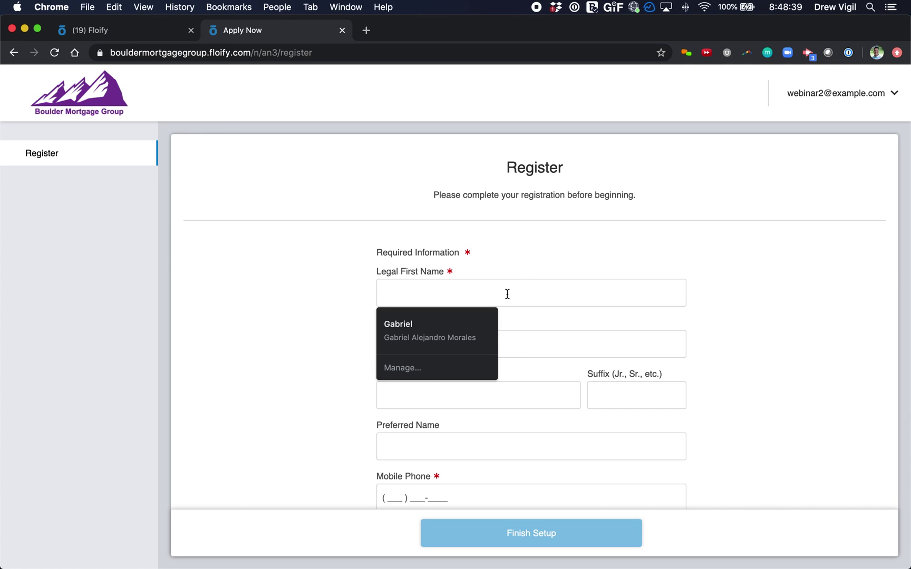
Fill in the borrower's legal first name and legal last name in the registration form.
text(Eeri)
key(BackSpace)
text(ric)
key(Tab)
key(Tab)
text(Borrower)
key(Tab)
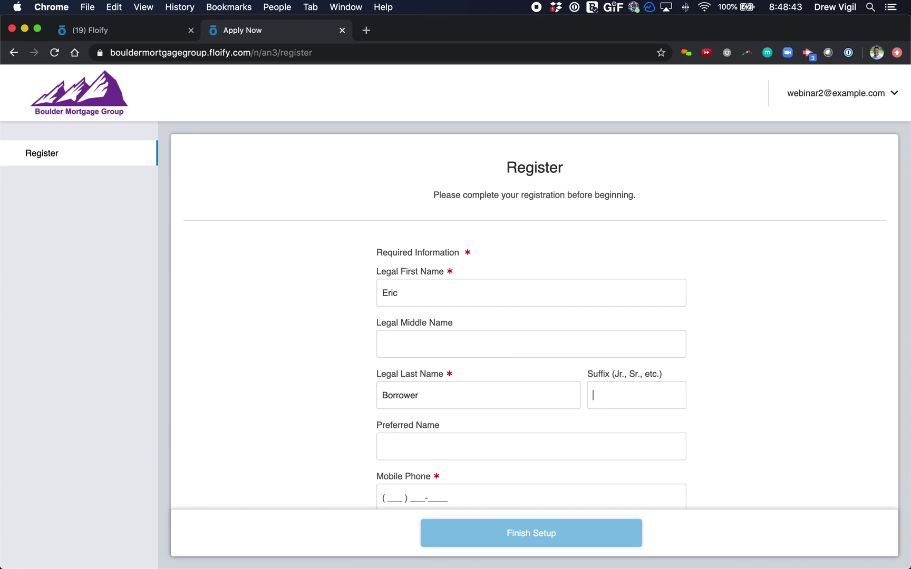
Enter the borrower's preferred name and mobile phone number in the registration form and finish the account setup.
text(Erci)
key(BackSpace)
key(BackSpace)
text(ic)
key(Tab)
text(555) 555-5555)
scroll(631, 369, down, 3)
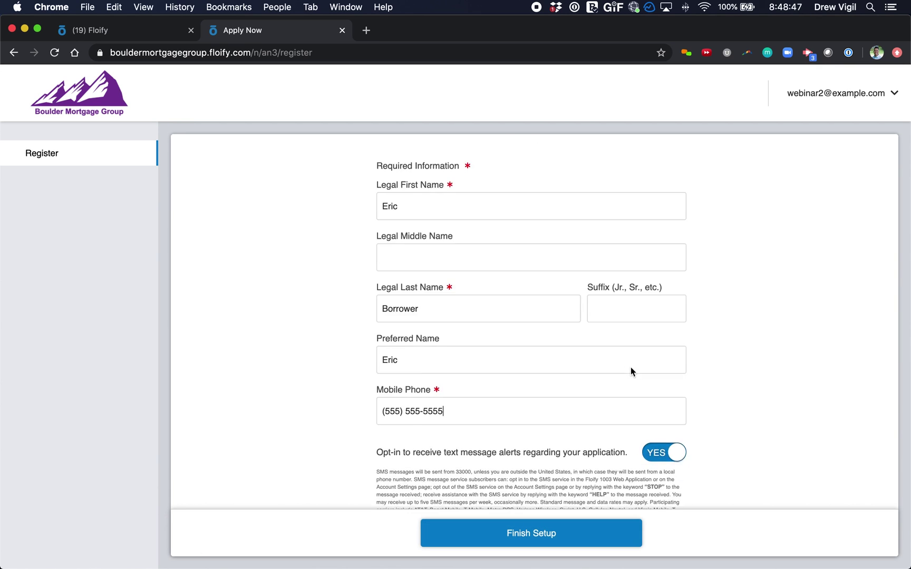
click(534, 535)
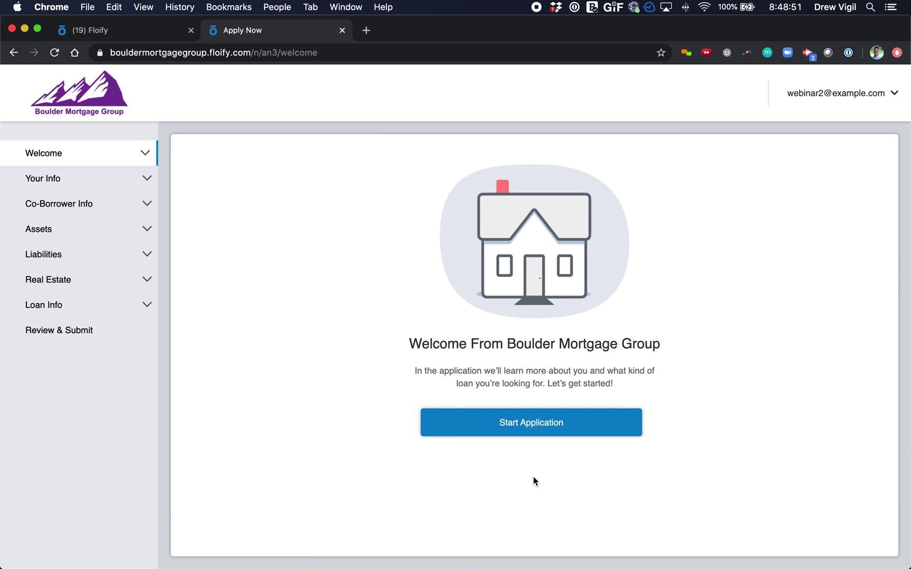
Start the loan application and enter the borrower's date of birth and Social Security number under Personal Info.
click(530, 428)
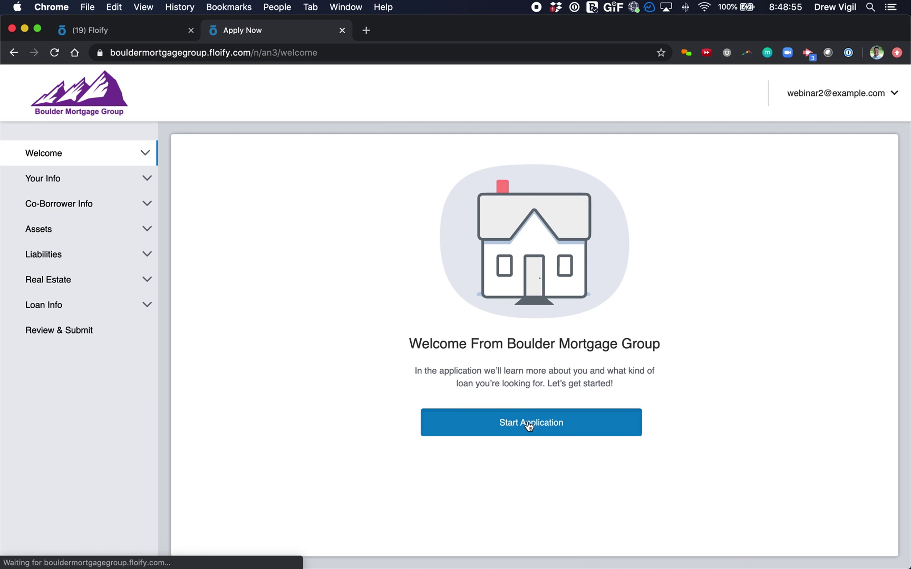
click(522, 419)
click(458, 282)
text(01012000)
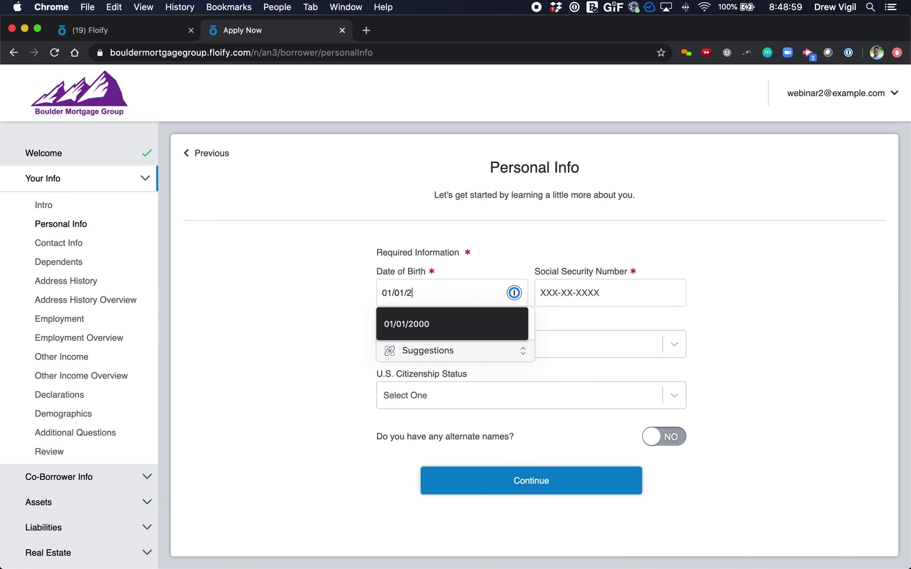
click(630, 300)
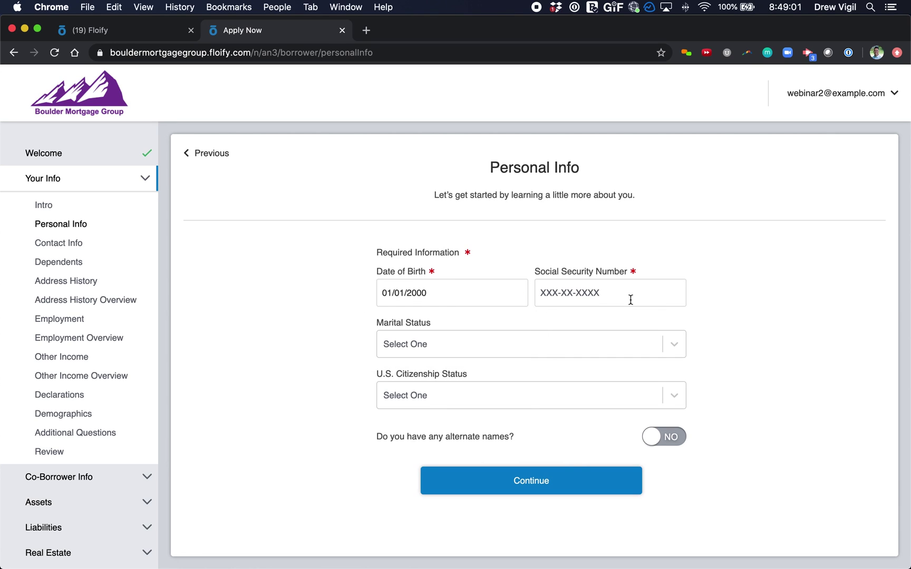
text(000000001)
Set the borrower's marital status to Unmarried and continue to Contact Info.
click(643, 341)
click(548, 424)
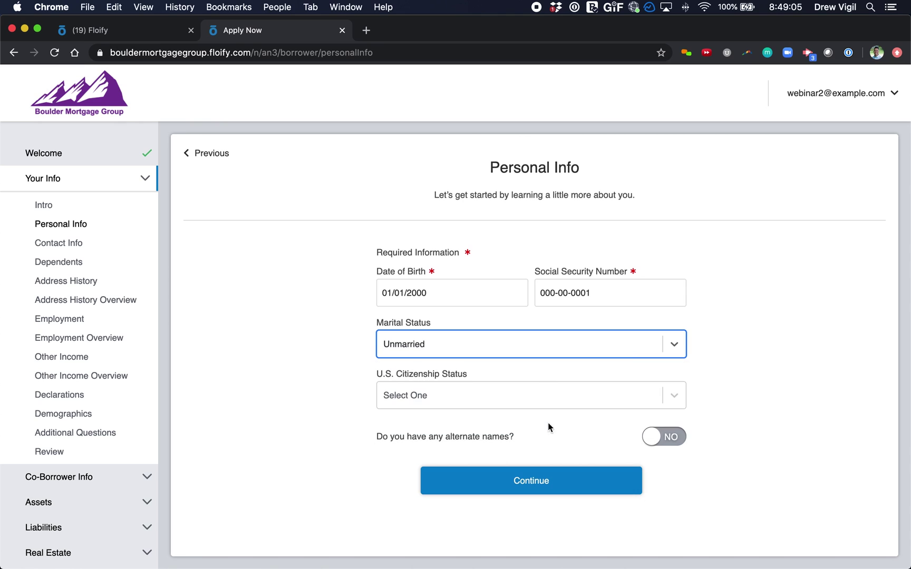
click(543, 479)
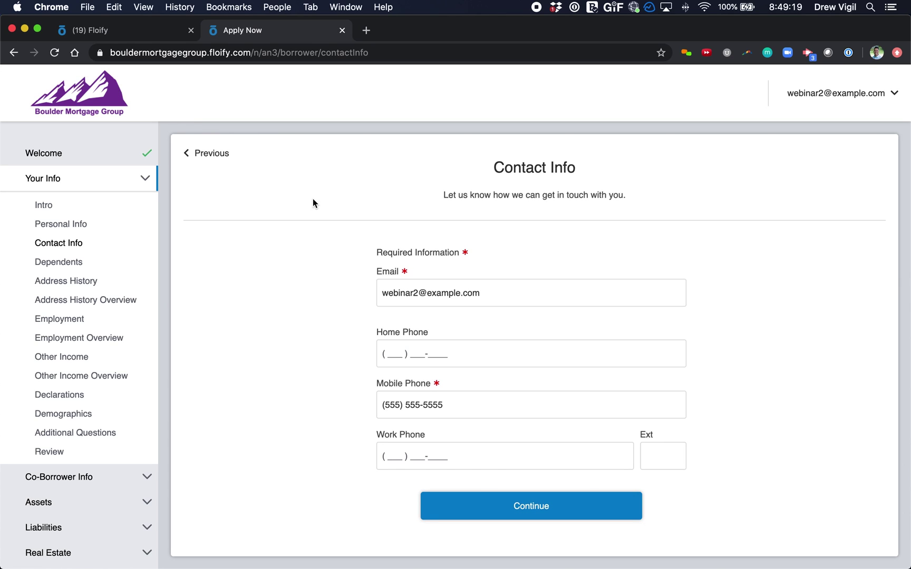
Switch to the team's Floify account, open the new borrower's 1003 from Prospects and examine its Personal Info.
click(149, 34)
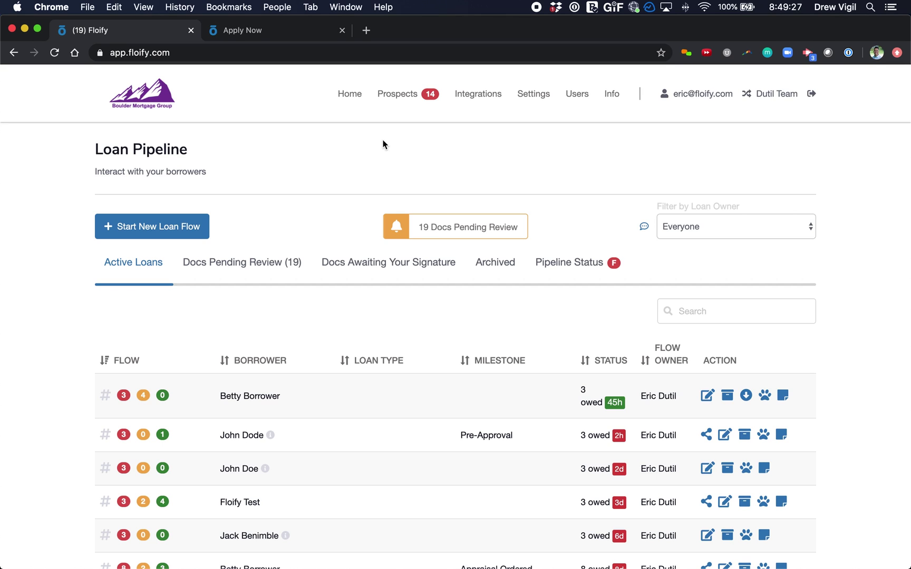
click(398, 95)
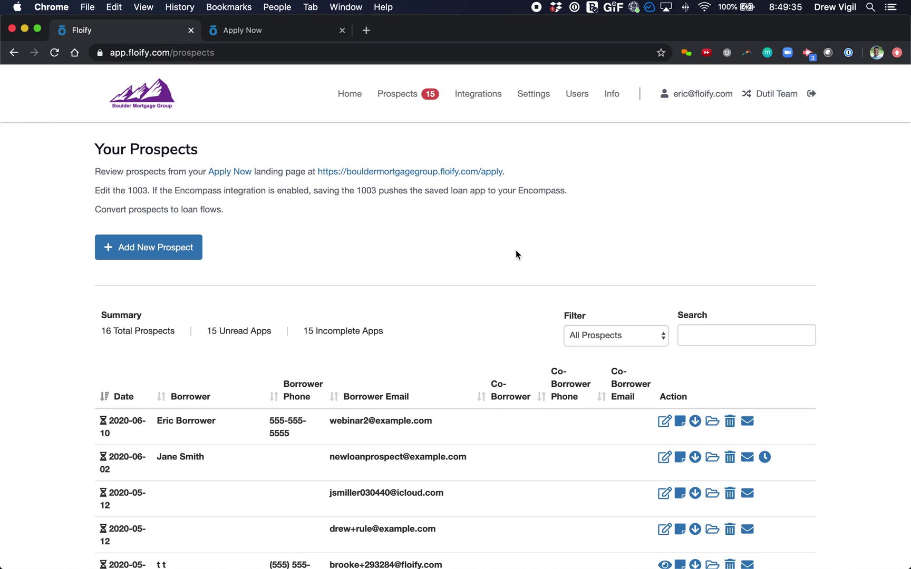
click(664, 423)
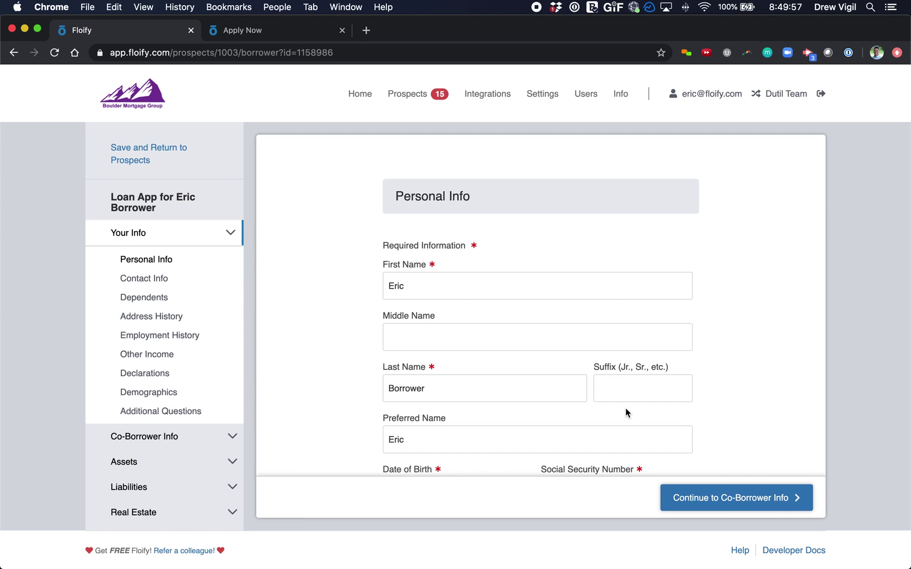
scroll(474, 297, down, 3)
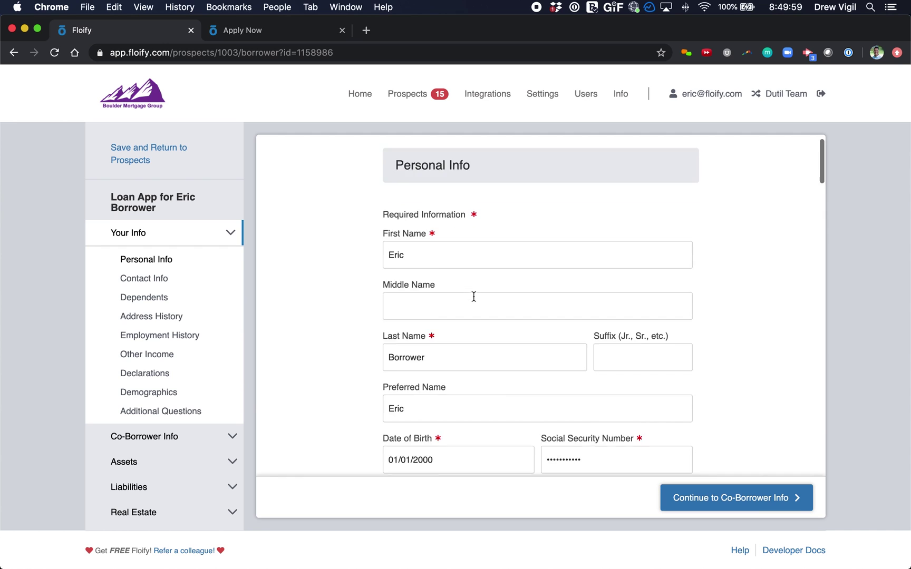
scroll(492, 298, down, 1)
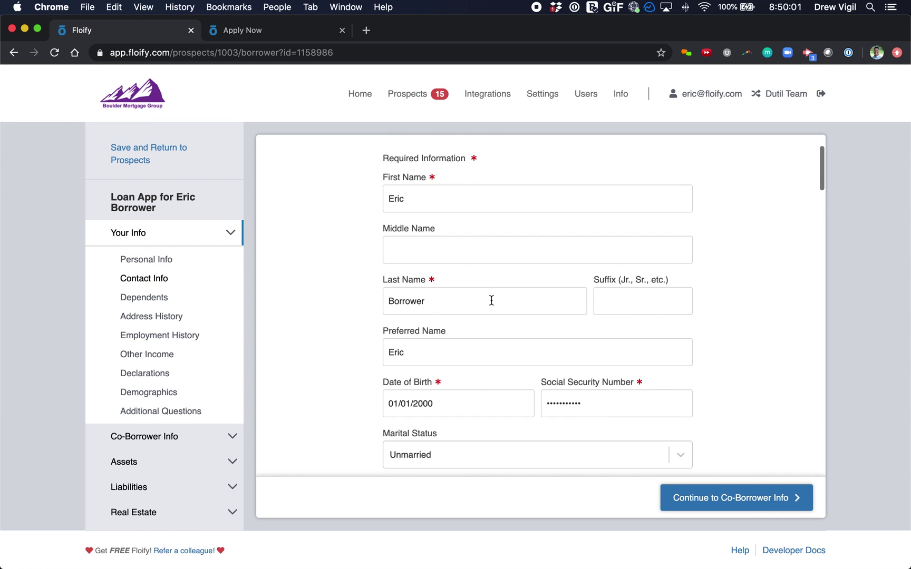
scroll(494, 302, down, 2)
scroll(494, 302, up, 5)
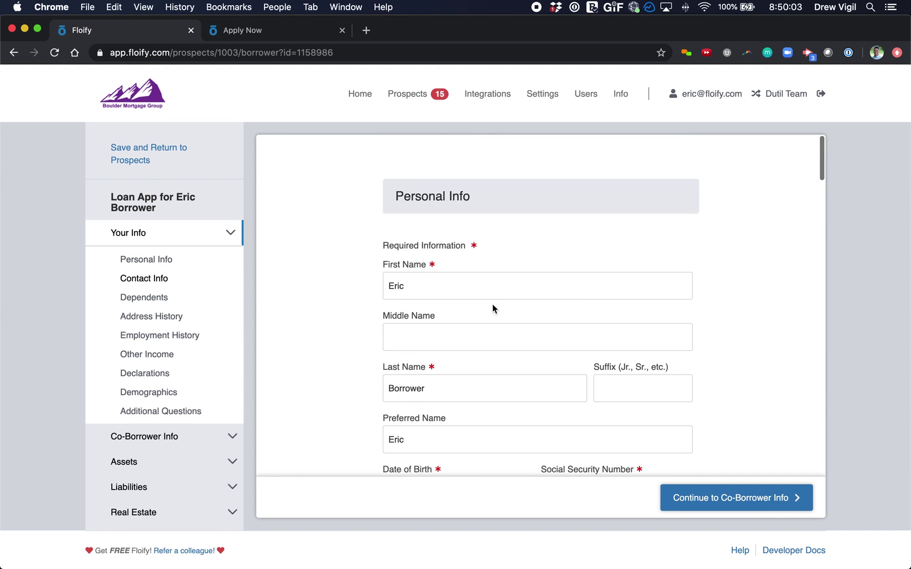
Return to the borrower's application and advance through Contact Info, Dependents and Address History without filling in anything.
click(283, 40)
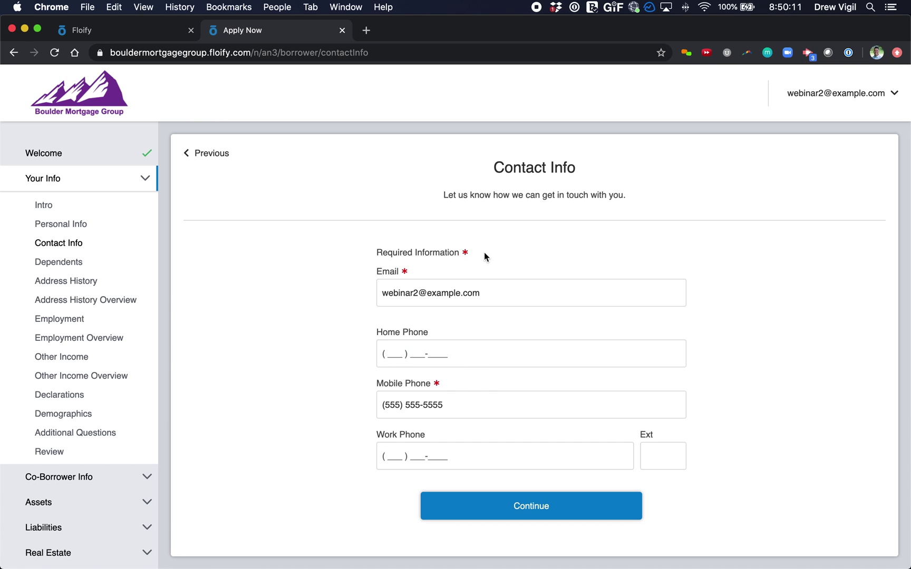
click(530, 514)
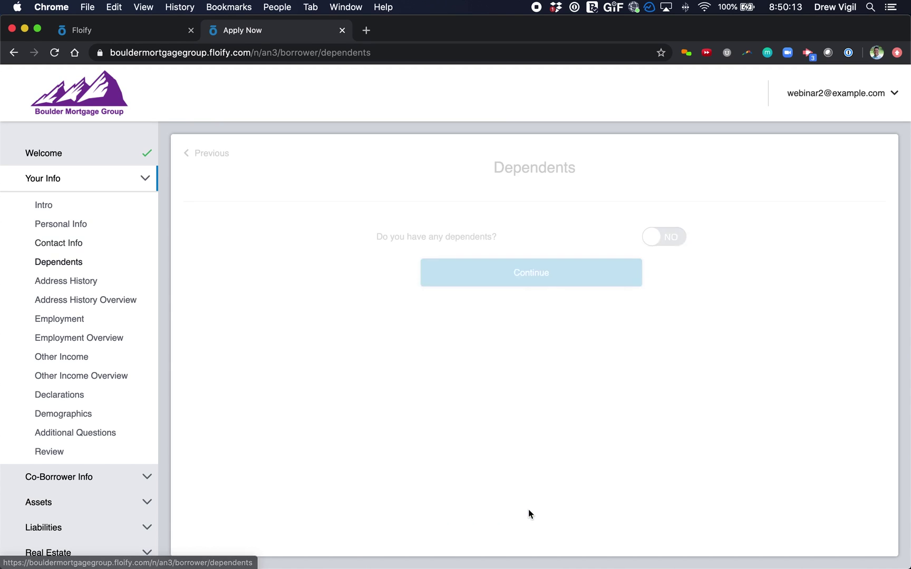
click(516, 283)
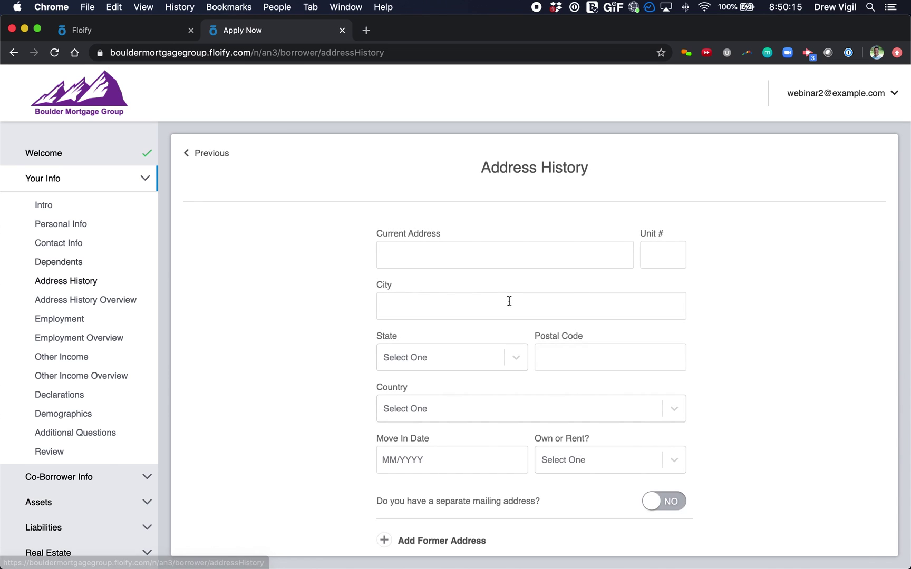
scroll(545, 472, down, 3)
click(550, 527)
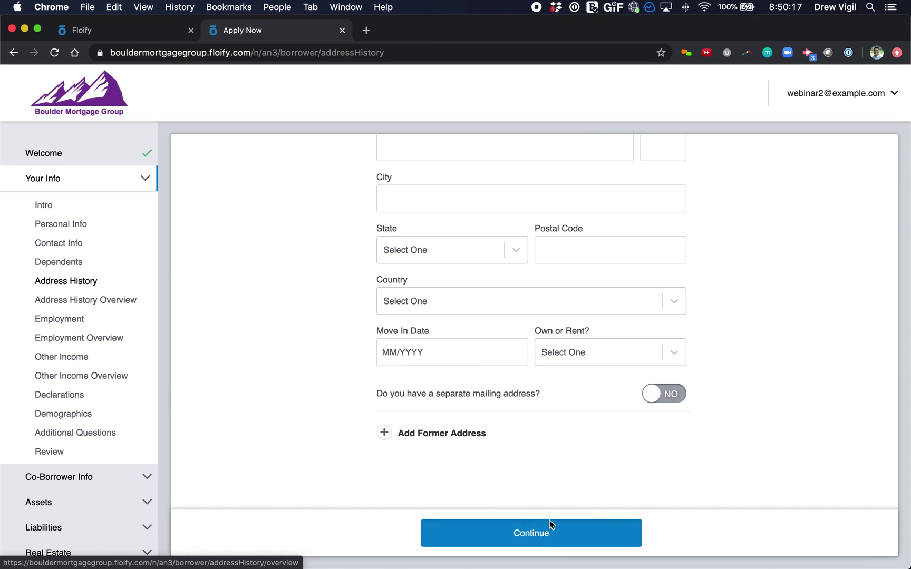
Skip ahead to Loan Info, choose a purchase as the loan purpose and continue past Property Info with its fields blank.
scroll(121, 440, down, 3)
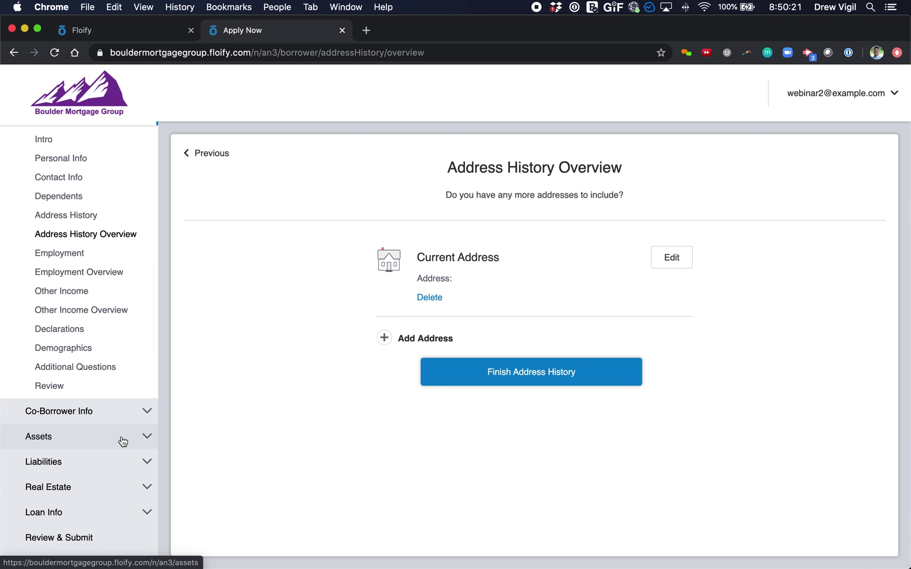
click(122, 515)
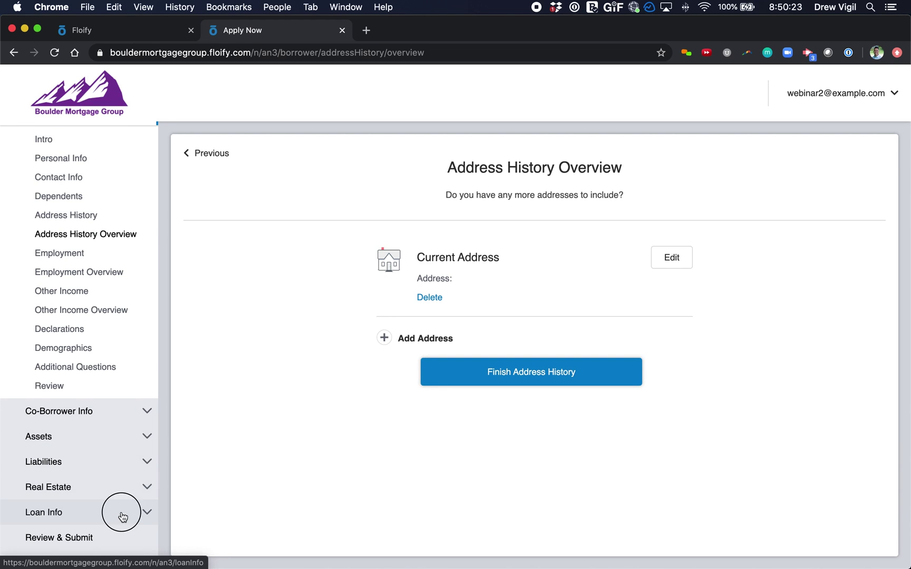
click(525, 427)
click(433, 350)
click(430, 292)
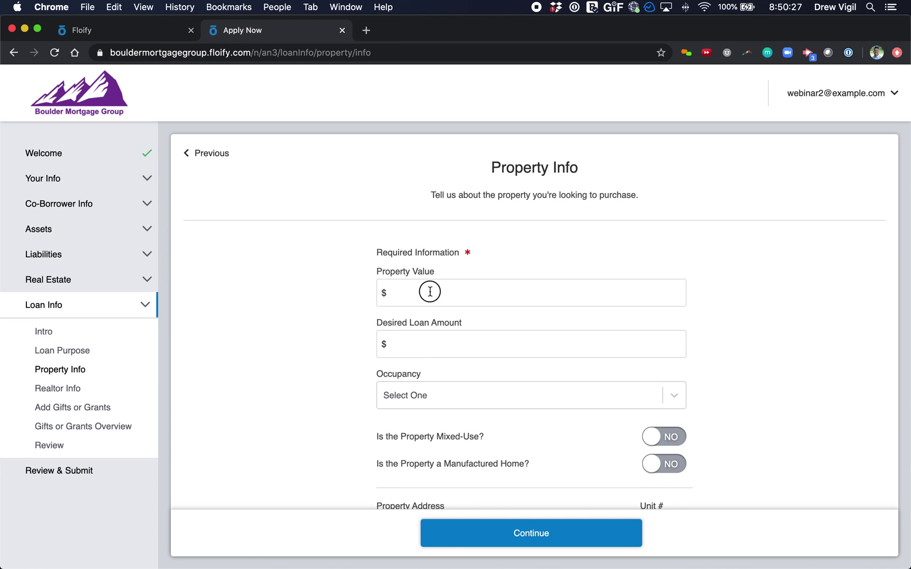
scroll(433, 294, down, 8)
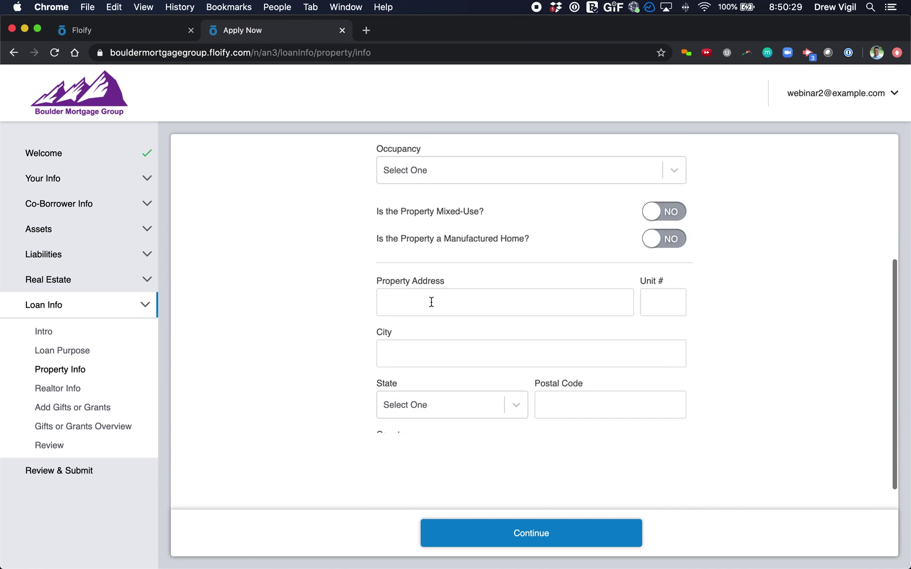
click(563, 534)
Go to the application's final review, look through the borrower's summary and continue to submission.
click(89, 472)
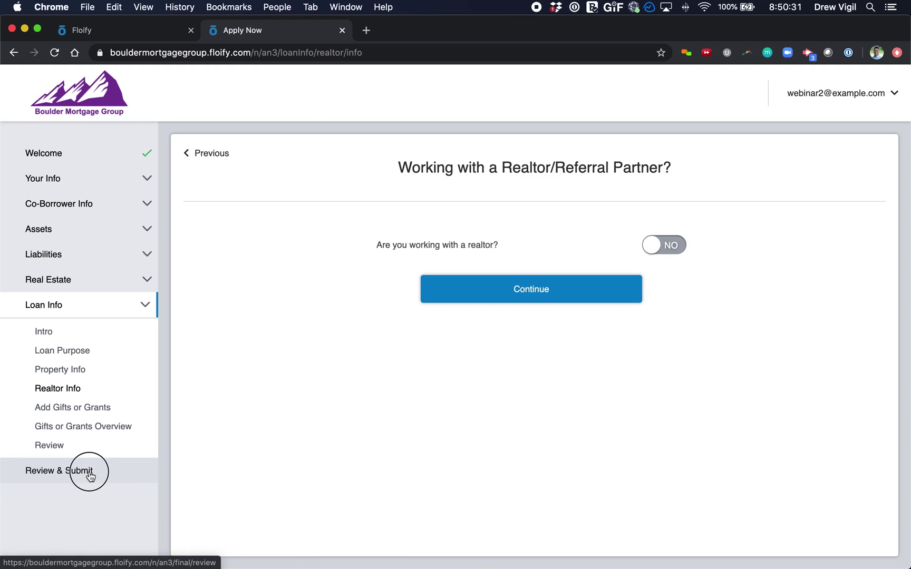
scroll(456, 445, down, 15)
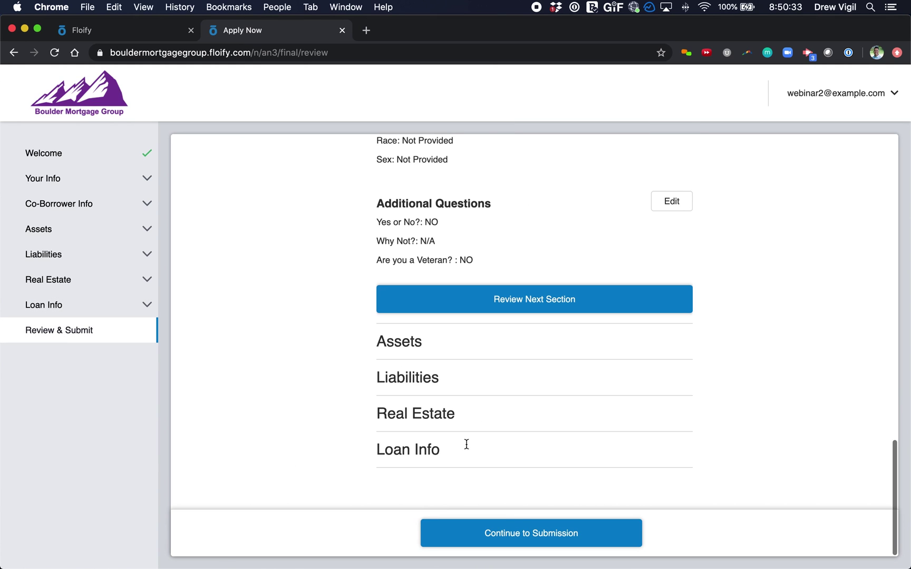
click(529, 531)
scroll(517, 463, down, 1)
scroll(517, 460, down, 5)
Accept the electronic business consent and the credit check authorization, submit the application and close the confirmation.
click(415, 221)
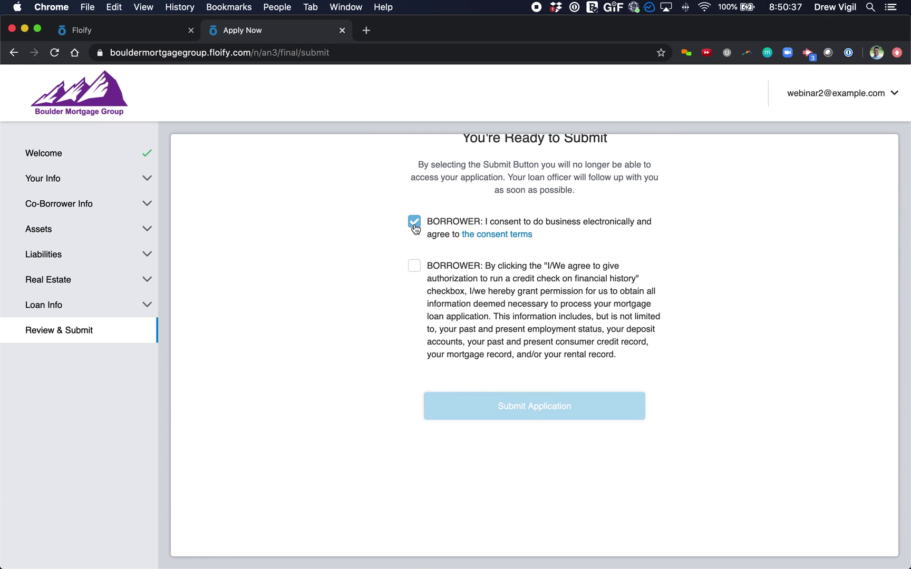
click(416, 266)
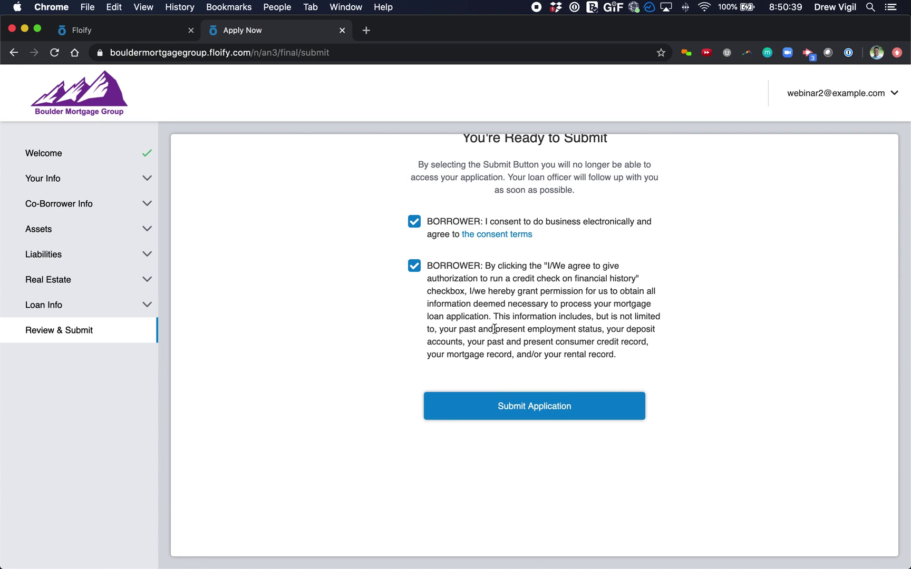
click(557, 410)
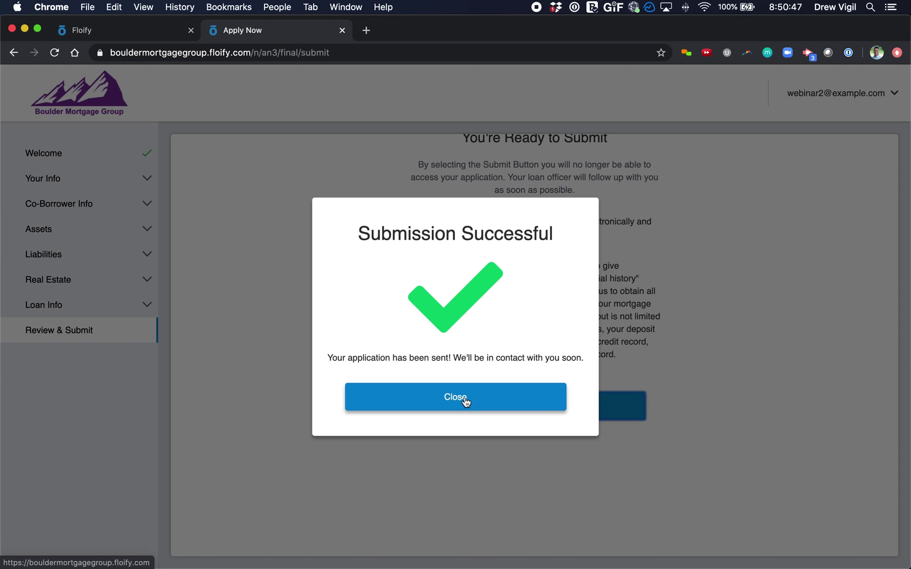
click(465, 399)
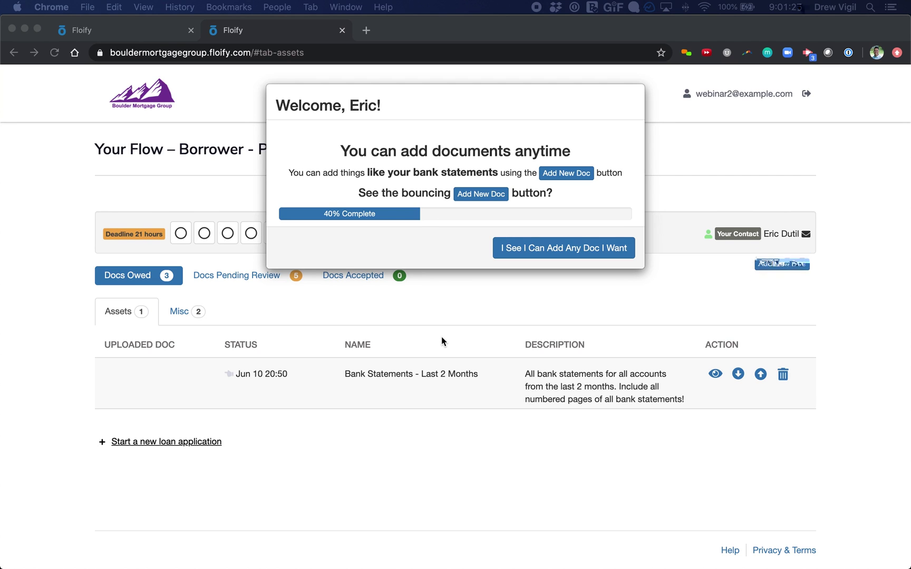
In the team's Floify account, open the Apply Now general settings, review the automatic loan flow conversion and other options, and save them.
click(128, 28)
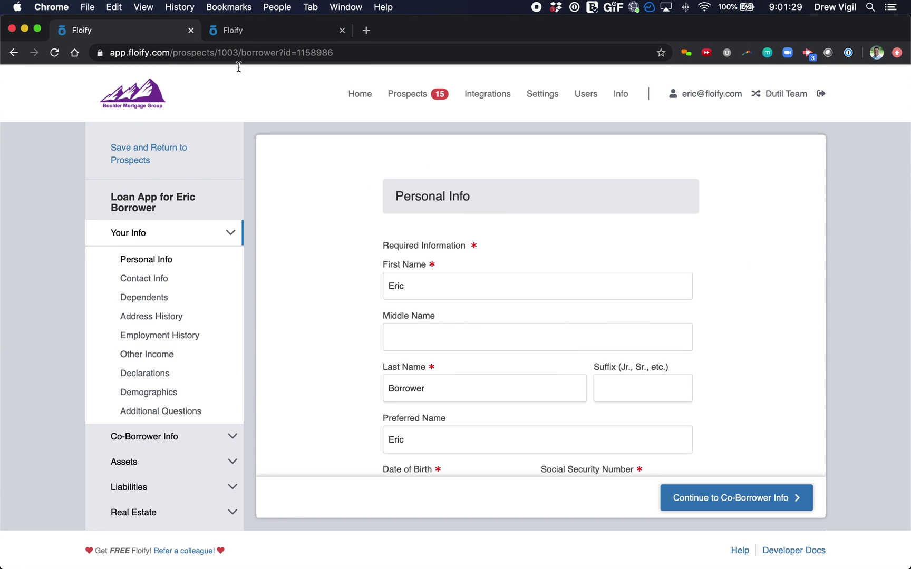
click(544, 100)
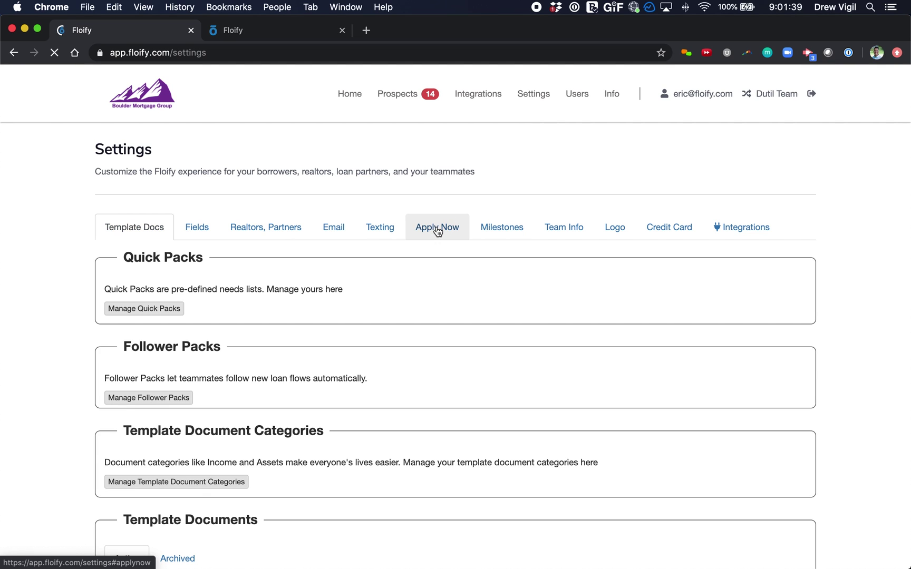
click(437, 229)
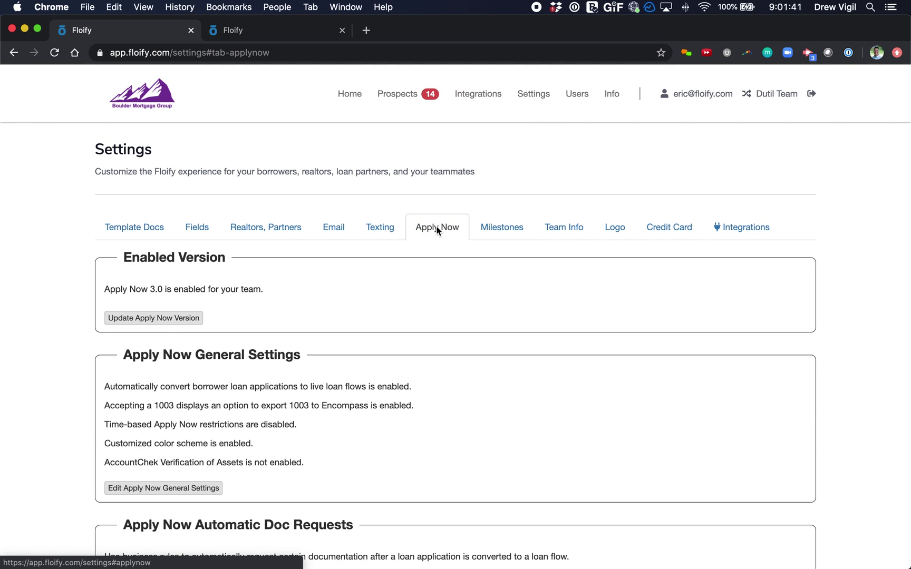
scroll(437, 230, down, 5)
drag(165, 212, 291, 212)
click(170, 353)
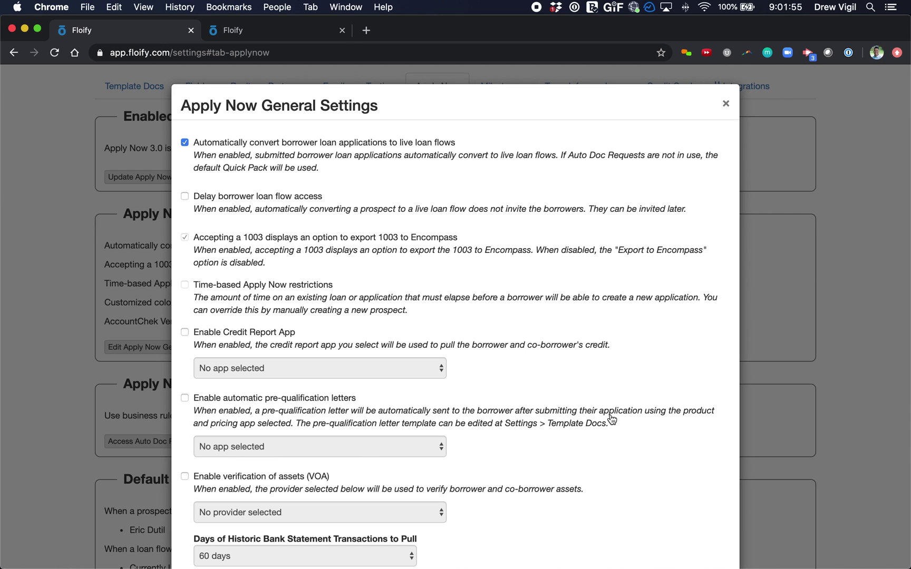
scroll(612, 420, down, 6)
click(655, 528)
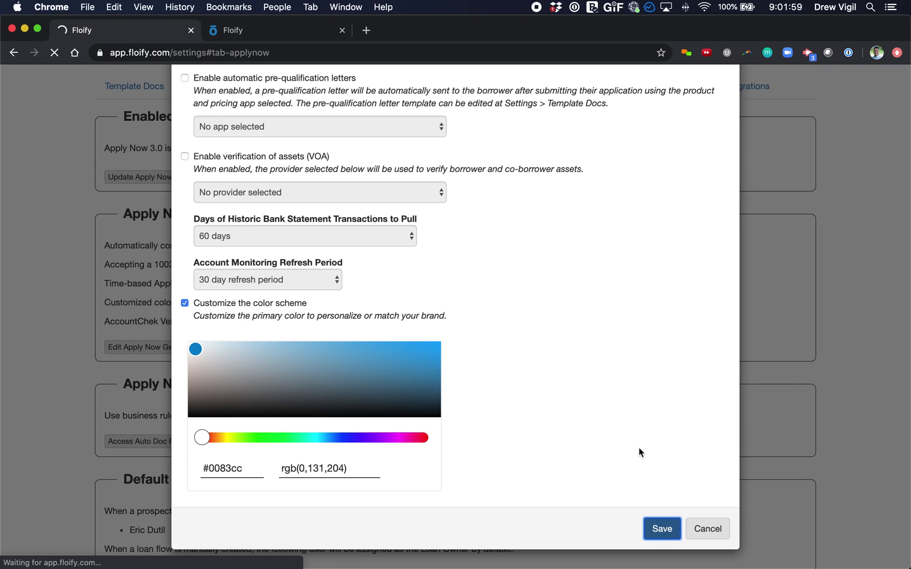
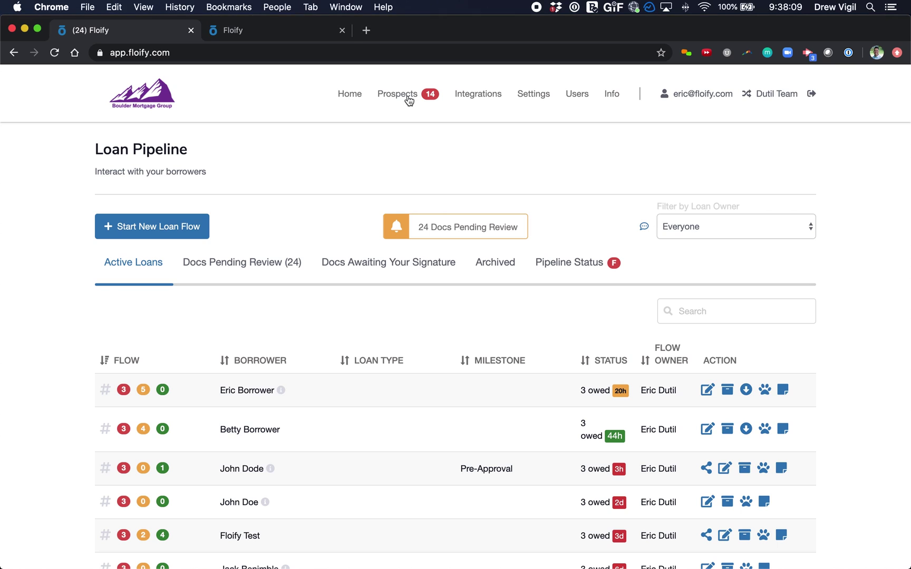
In the prospects list, start a new prospect and enter the borrower's email address and legal first and last names, leaving the suffix blank.
click(407, 100)
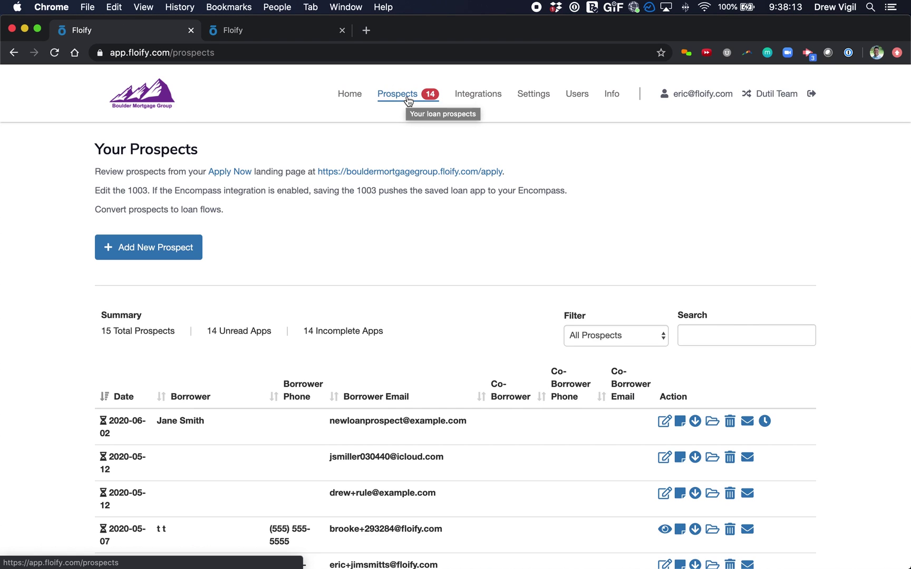
click(158, 258)
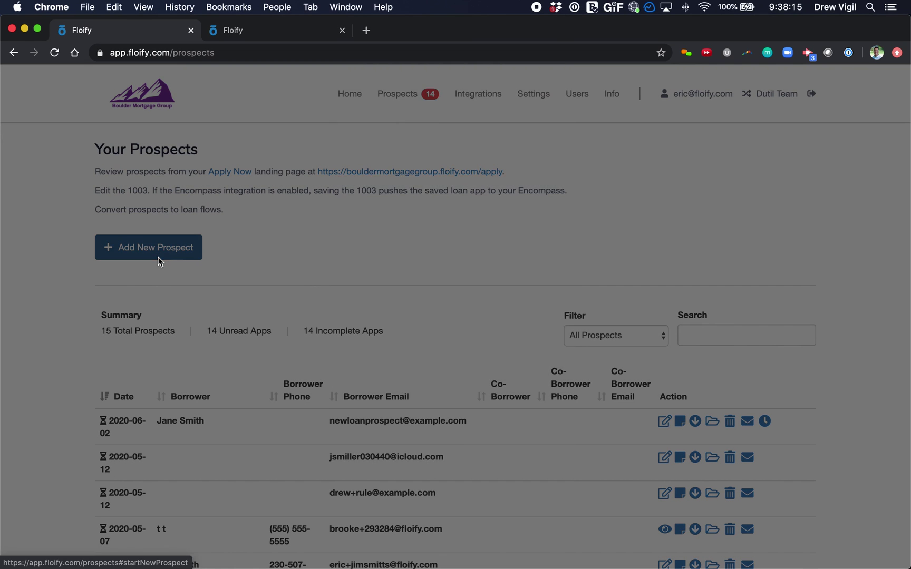
click(403, 213)
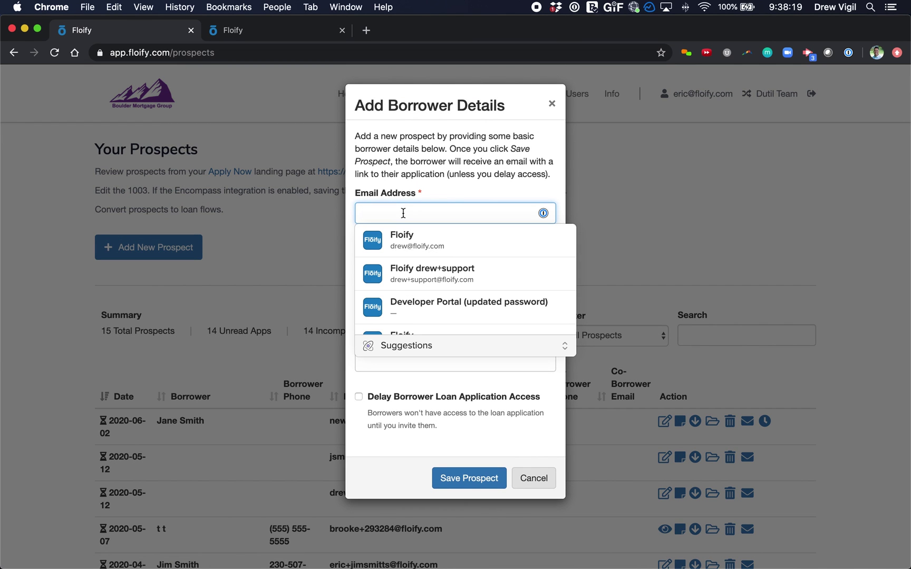
text(web2@example.com)
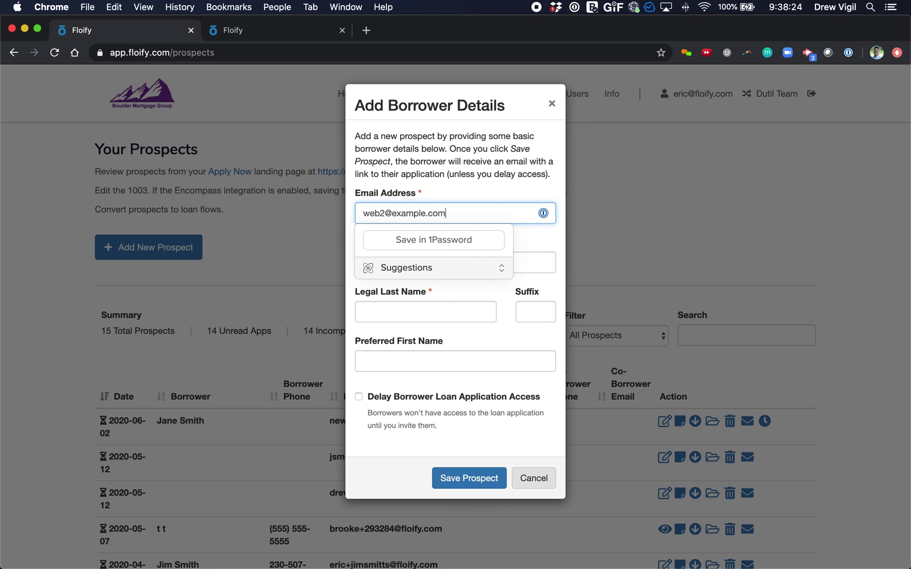
key(Tab)
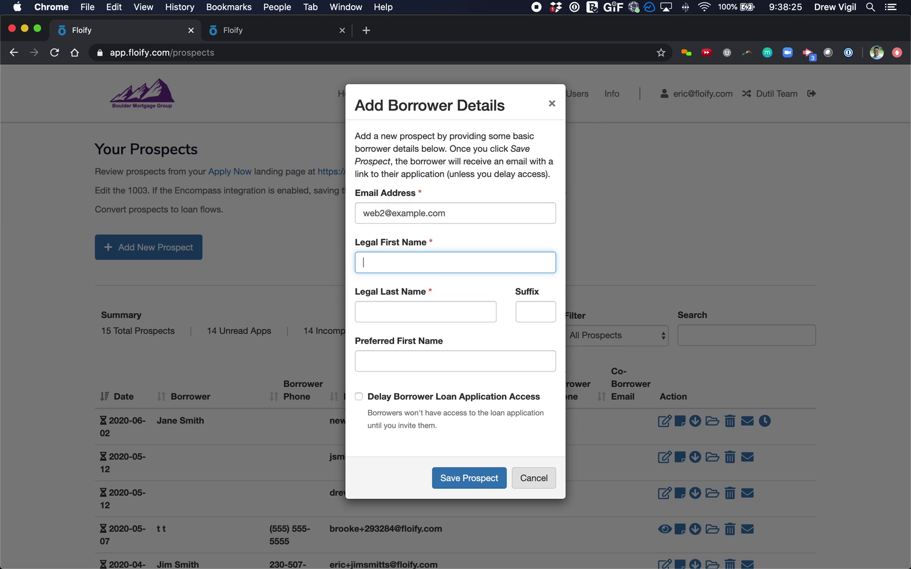
text(Roger)
key(Tab)
text(Rabb)
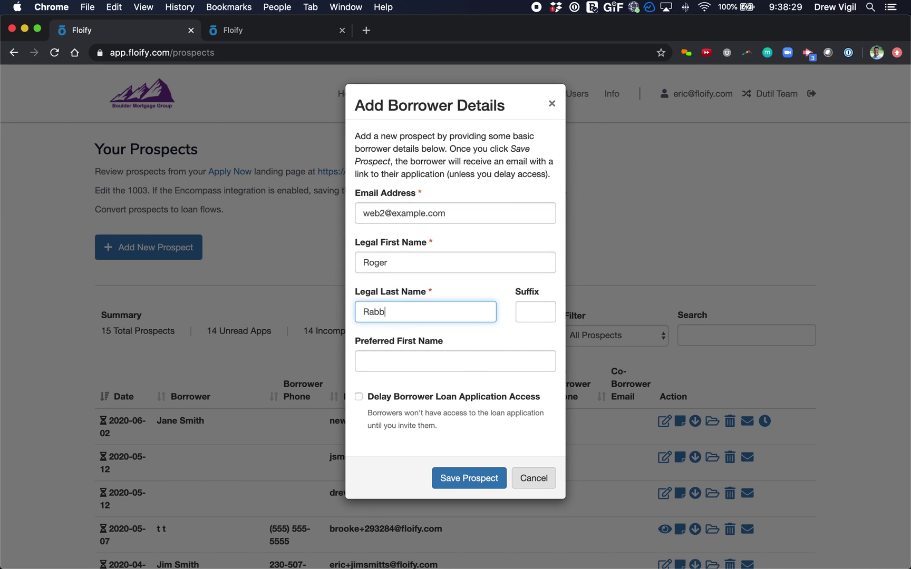
key(Tab)
key(Tab)
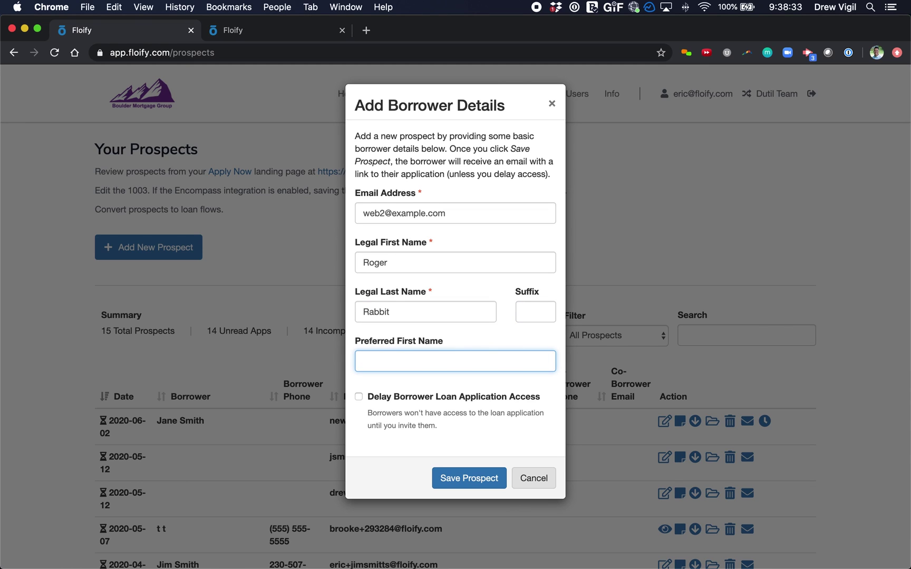
Enter the borrower's preferred first name, delay their loan application access, and save the prospect.
text(Roger)
key(Tab)
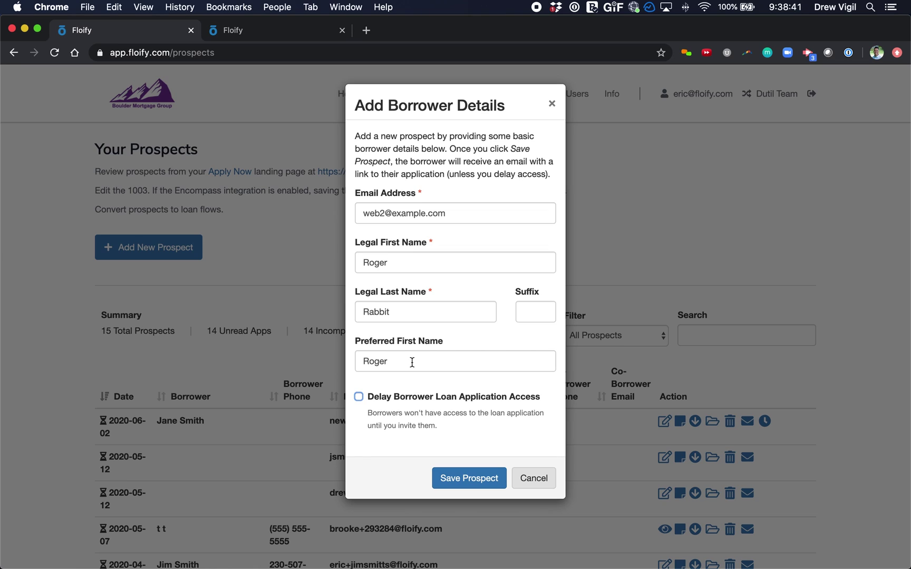
click(387, 402)
click(479, 483)
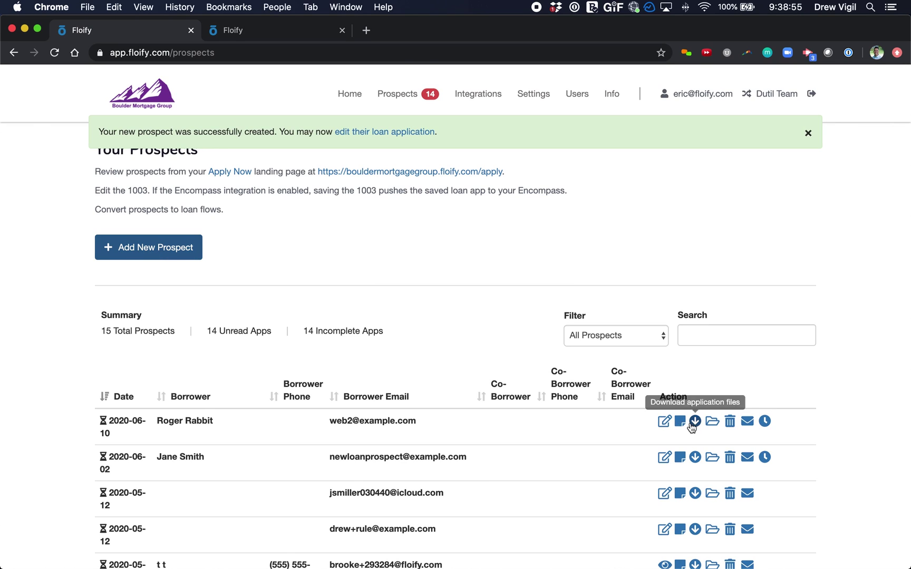
Open the new prospect's loan application for editing, fill in the date of birth and Social Security number, and set the marital status to Unmarried.
click(664, 423)
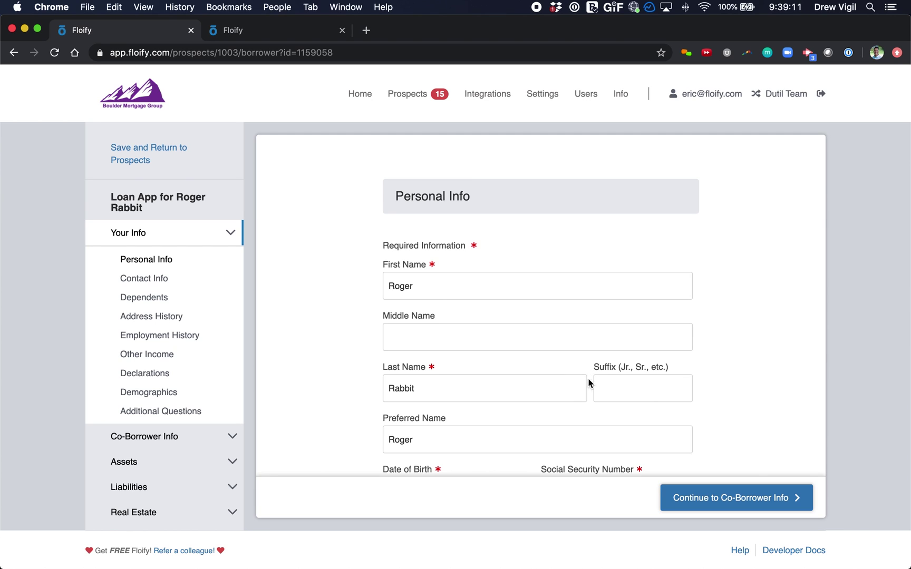
scroll(593, 390, down, 5)
click(457, 253)
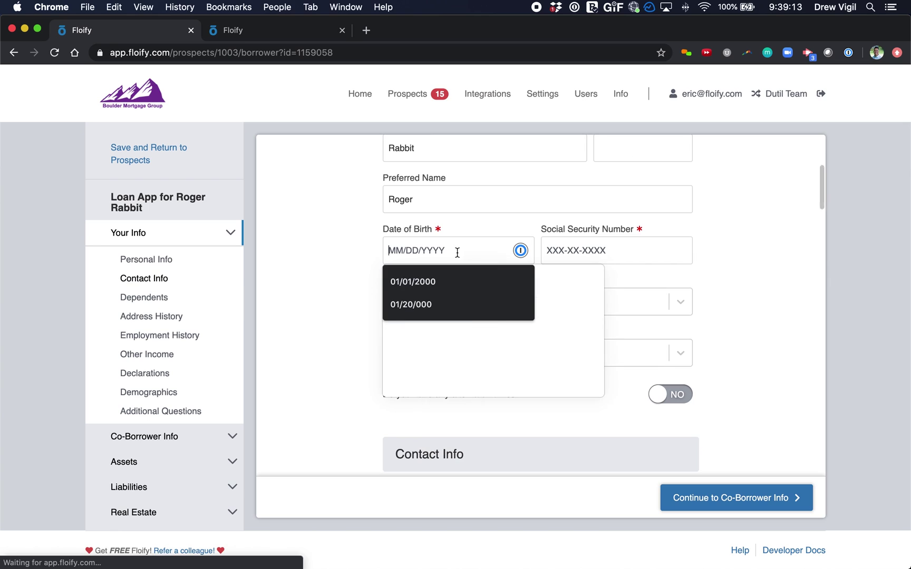
click(463, 279)
click(609, 257)
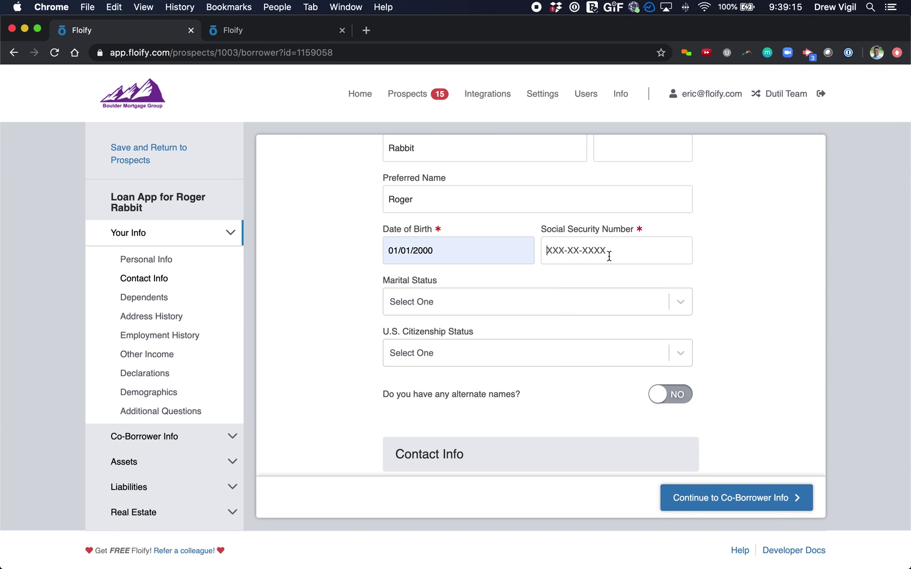
text(000-00-0001)
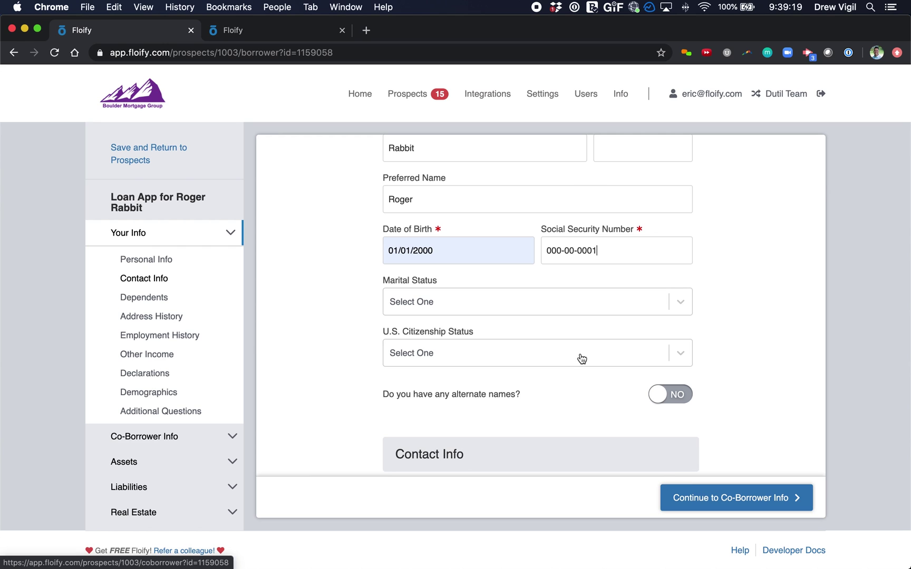
click(540, 304)
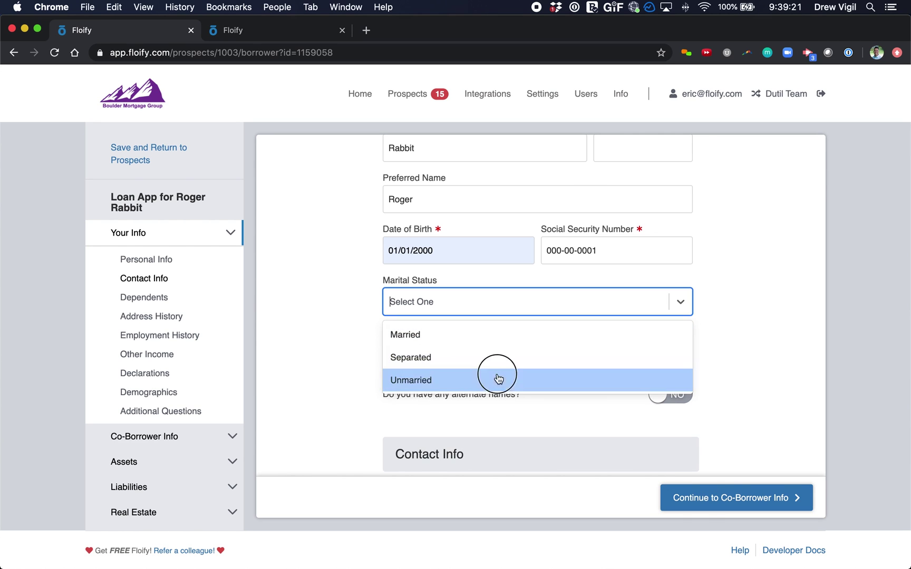
click(494, 377)
Continue through the co-borrower, assets and liabilities sections without entries, look through Loan Info, and save and return to the prospects.
click(736, 495)
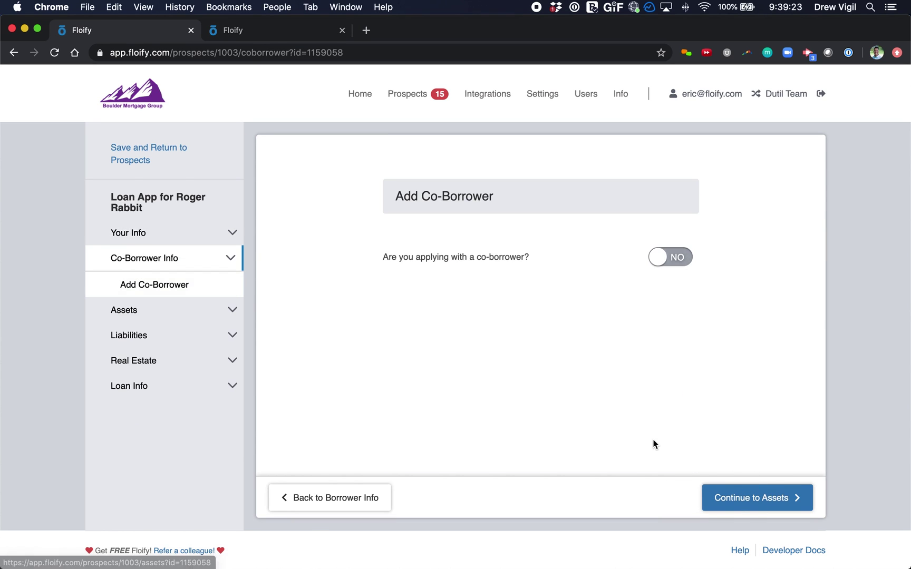
click(740, 499)
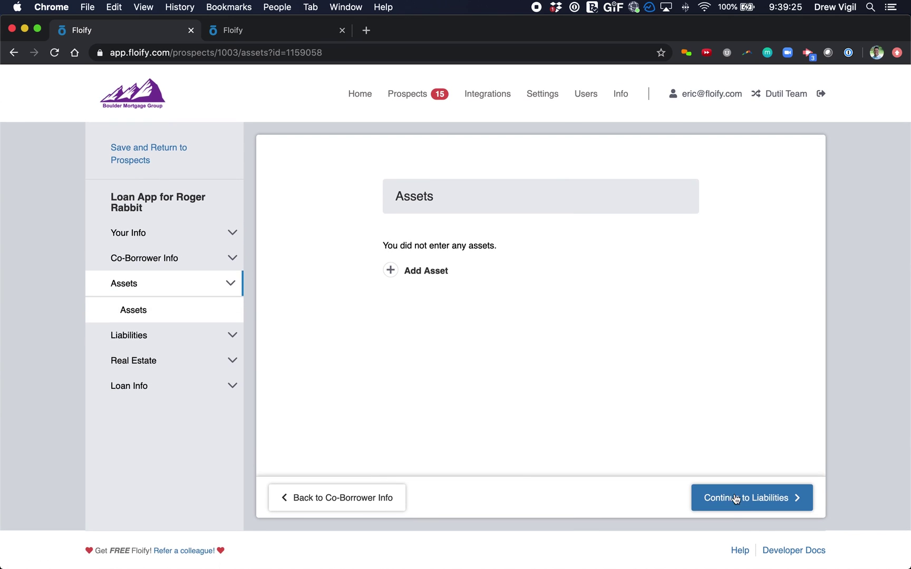
click(748, 505)
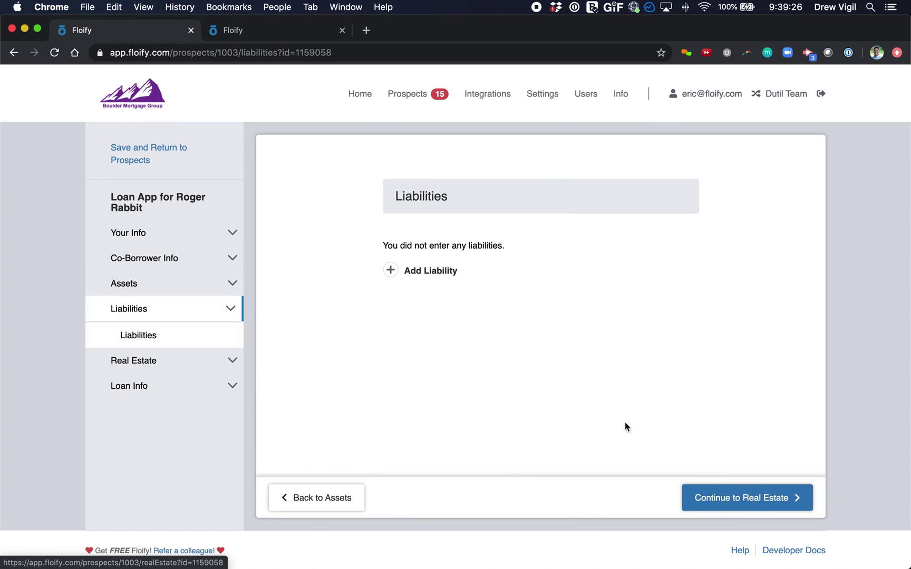
click(202, 387)
scroll(477, 360, down, 10)
scroll(478, 360, down, 2)
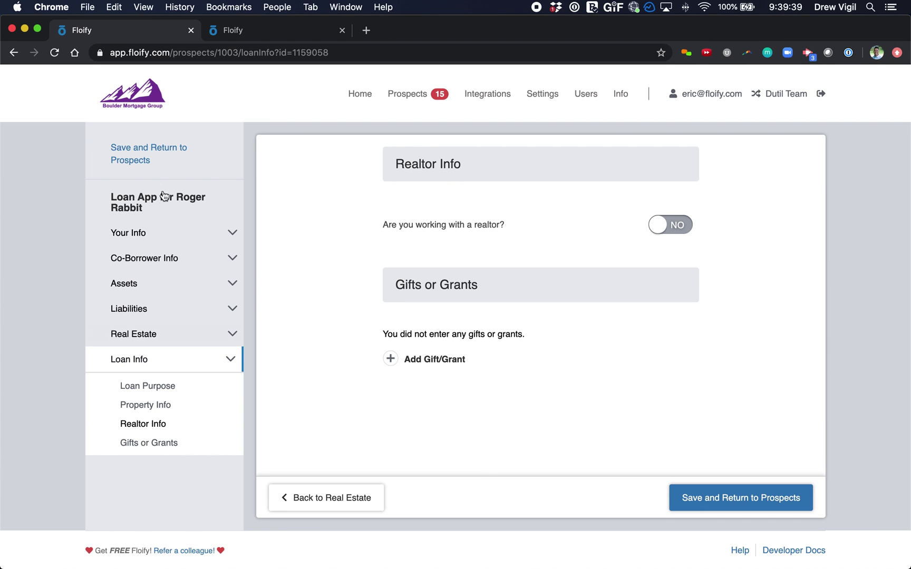
click(126, 164)
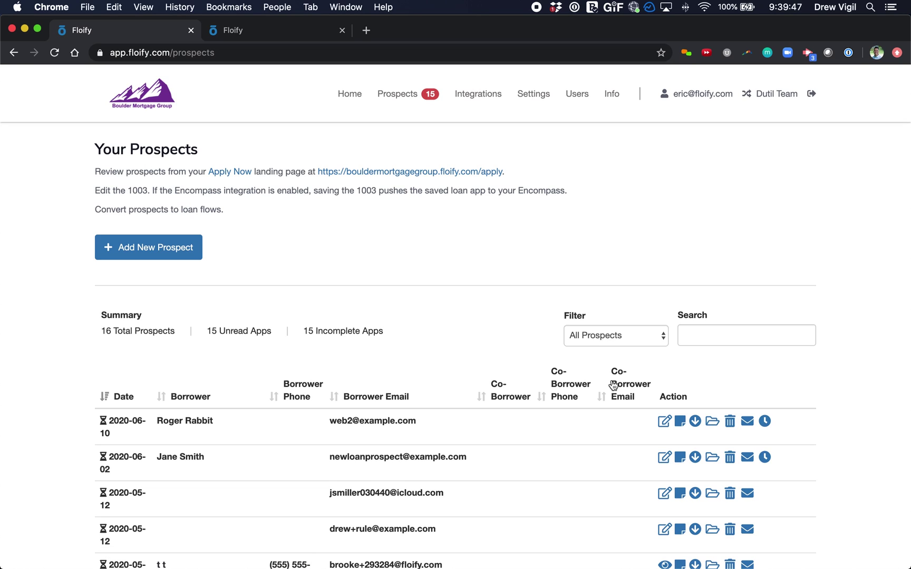
Convert the new prospect's incomplete application to a live loan flow and review its borrower details and expected closing date.
click(711, 422)
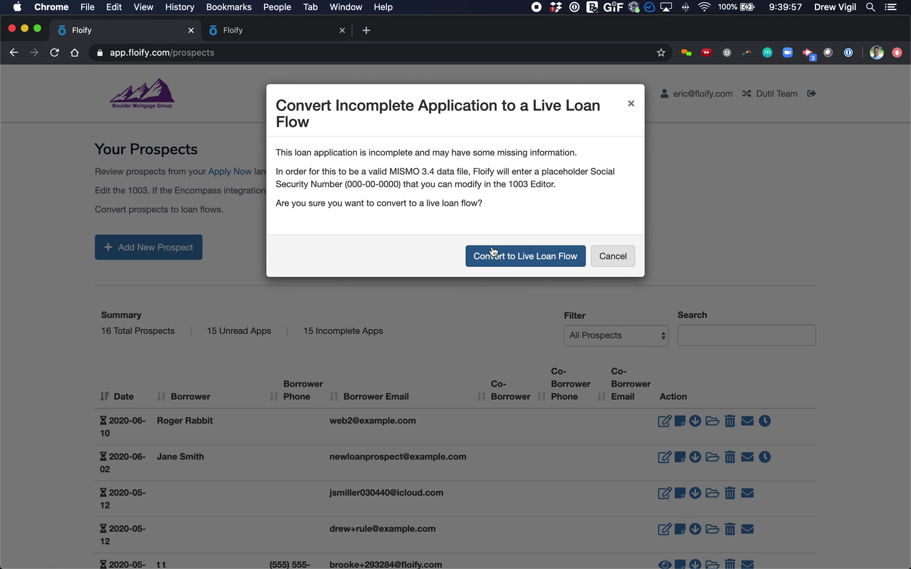
click(508, 257)
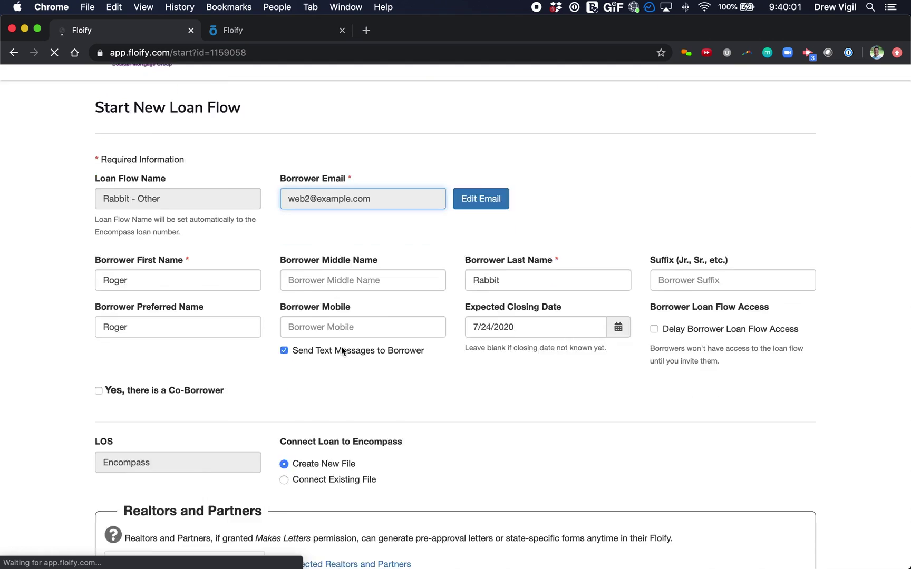
scroll(341, 347, down, 2)
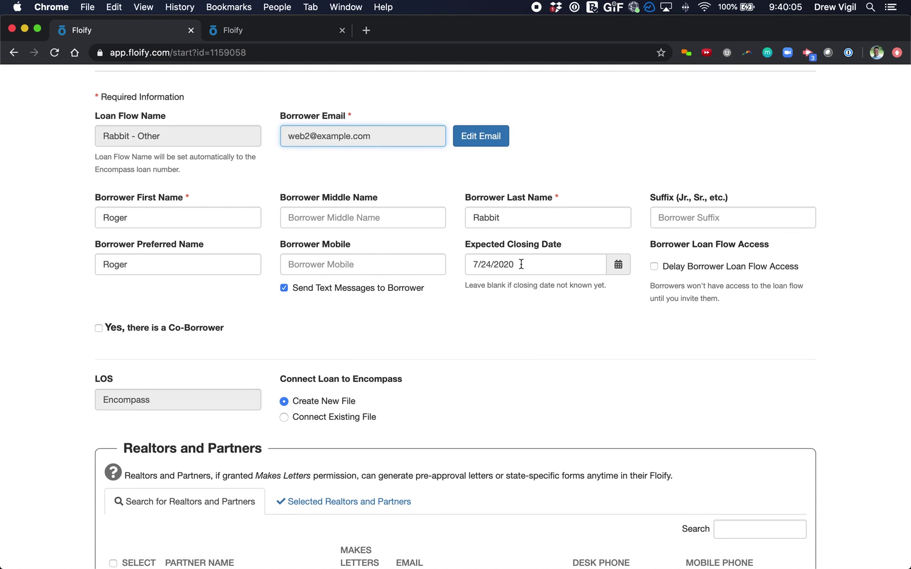
drag(519, 263, 444, 261)
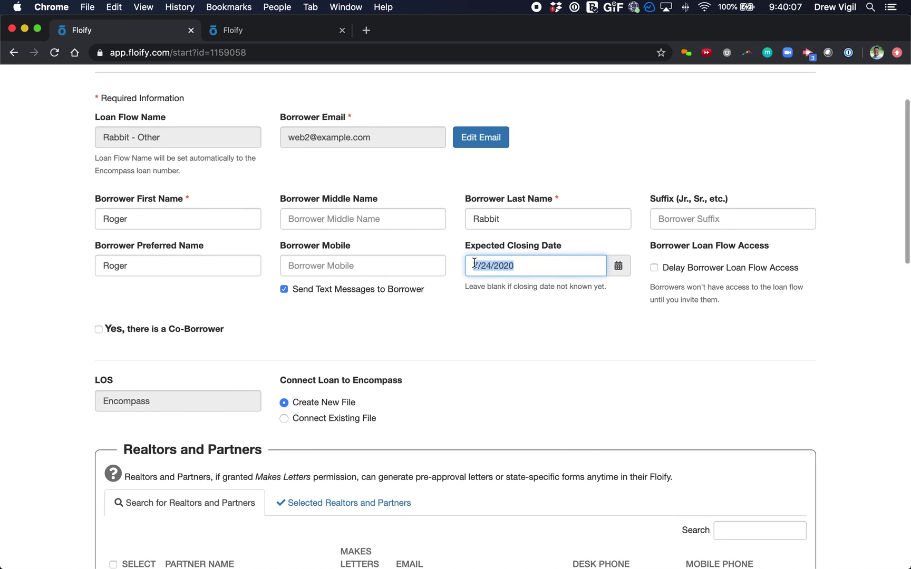
click(446, 282)
Review the realtors and partners, Quick Pack documents and one-off requests, and start the new loan flow.
scroll(368, 362, down, 6)
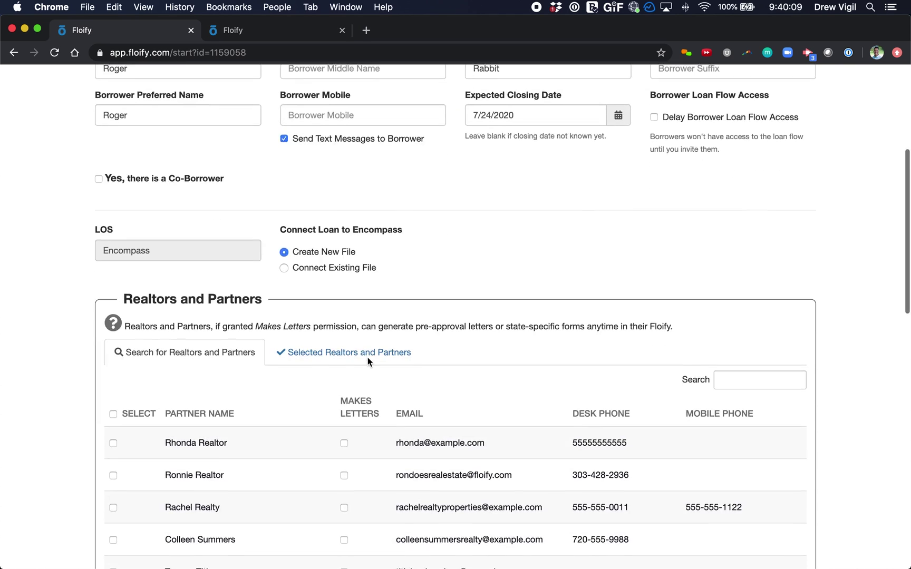
scroll(367, 357, down, 8)
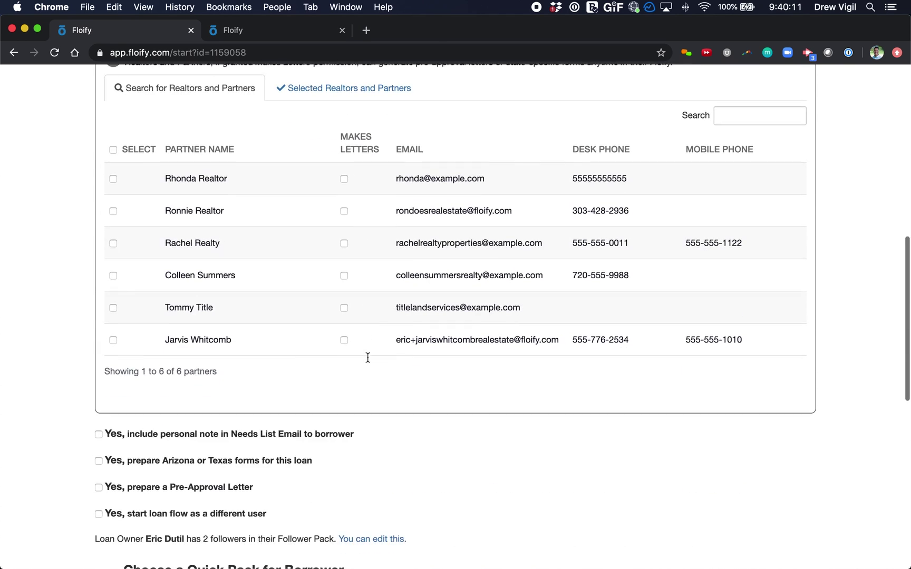
scroll(367, 361, down, 3)
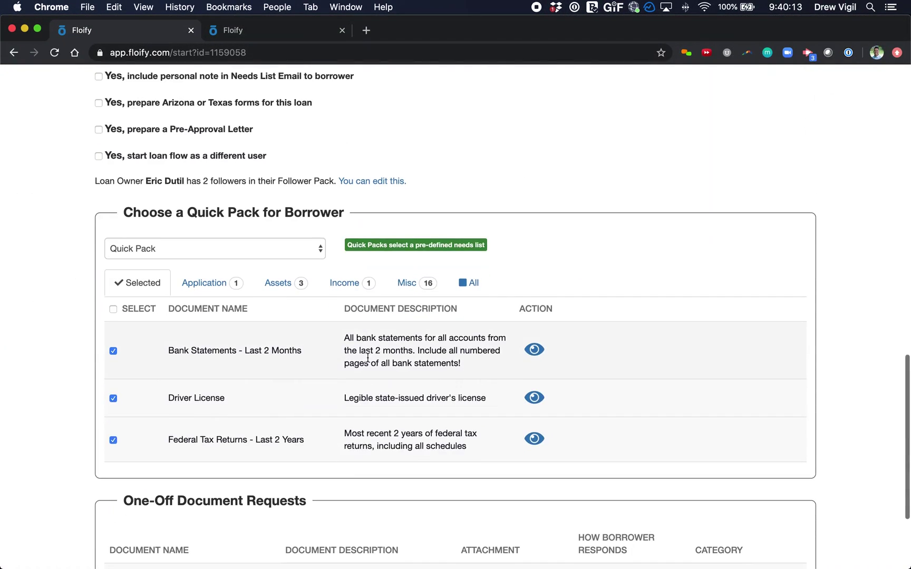
scroll(368, 358, down, 1)
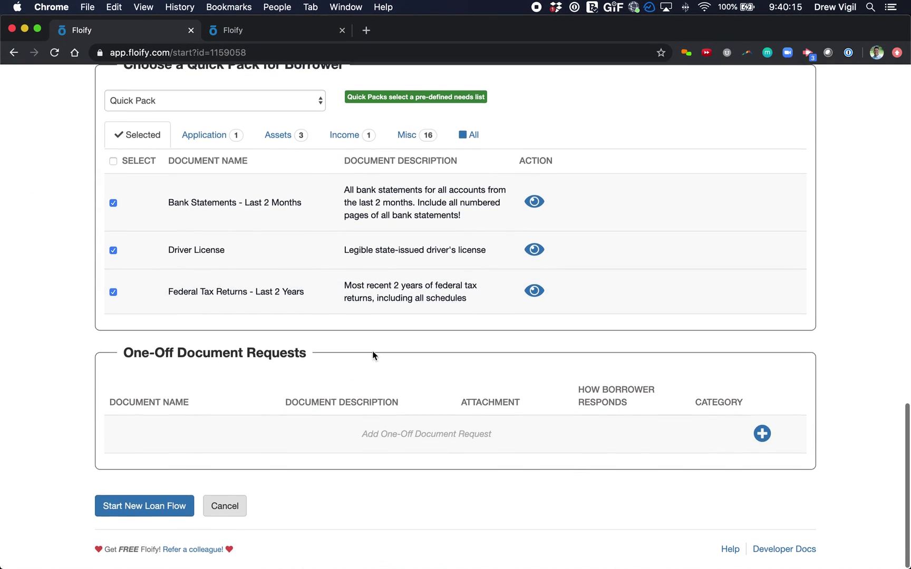
click(164, 511)
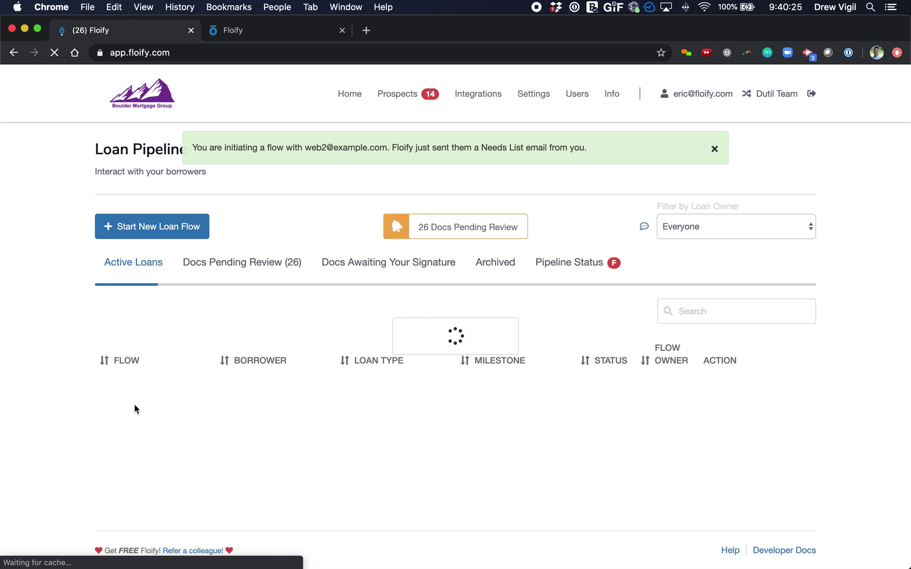
mouse_move(277, 398)
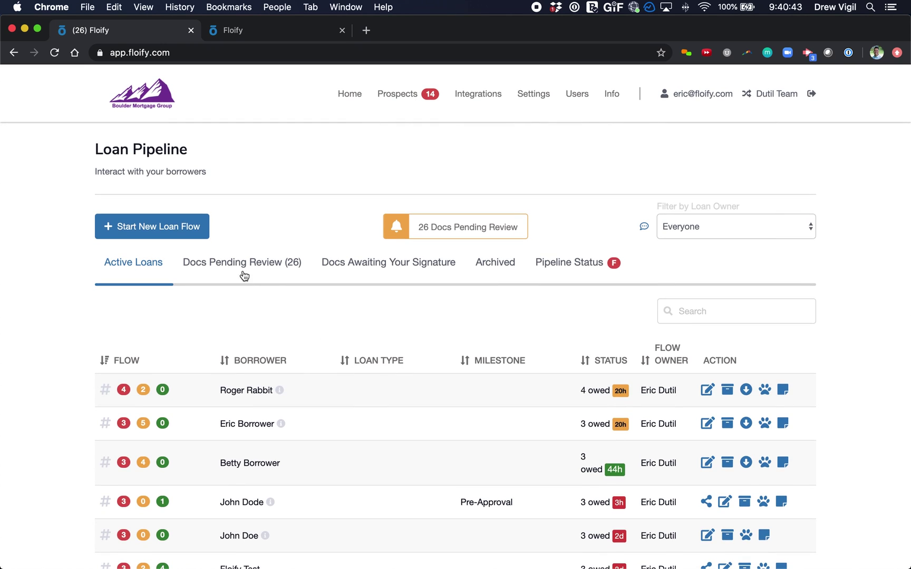
Start adding a new prospect and fill in the borrower's email address, legal first name and legal last name.
click(390, 98)
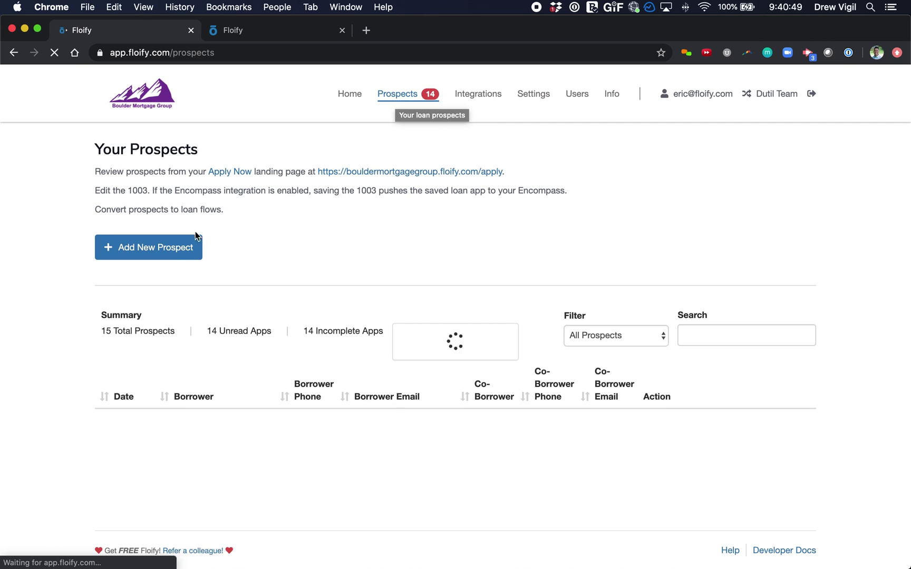
click(170, 253)
click(417, 213)
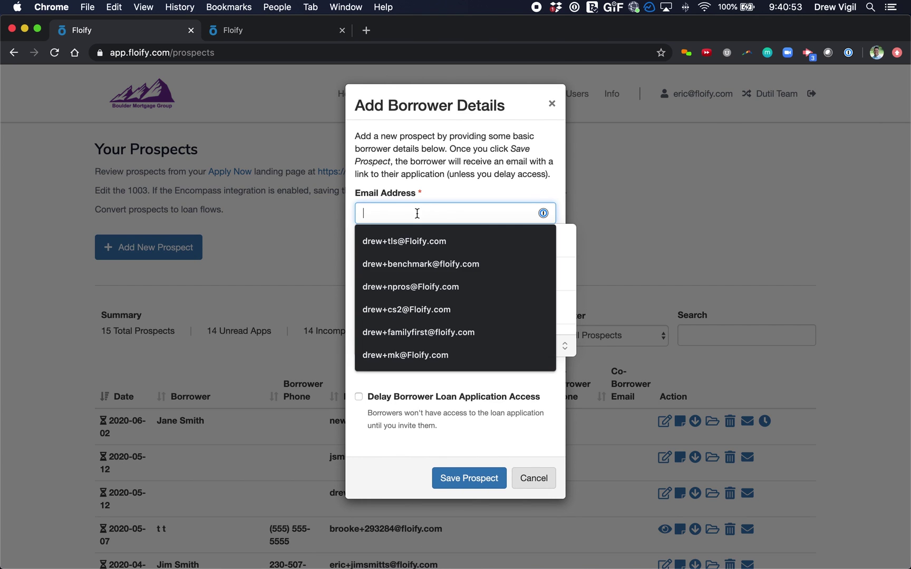
text(web3@example.com)
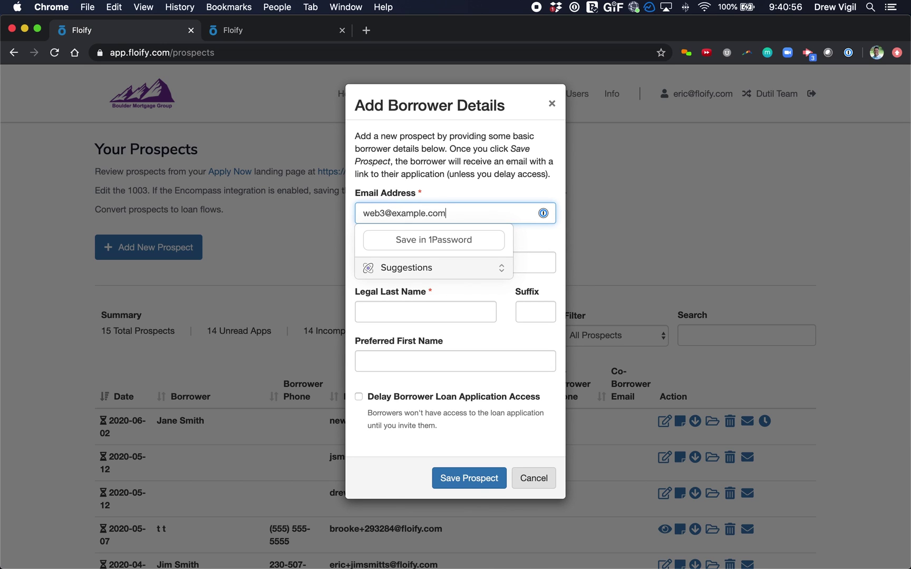
click(363, 262)
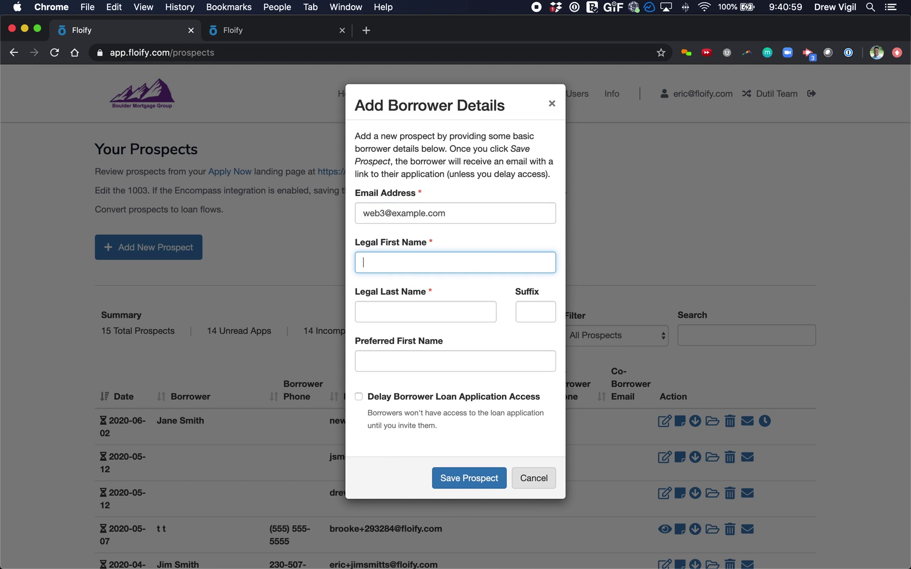
text(Daffy)
click(363, 312)
text(Duck)
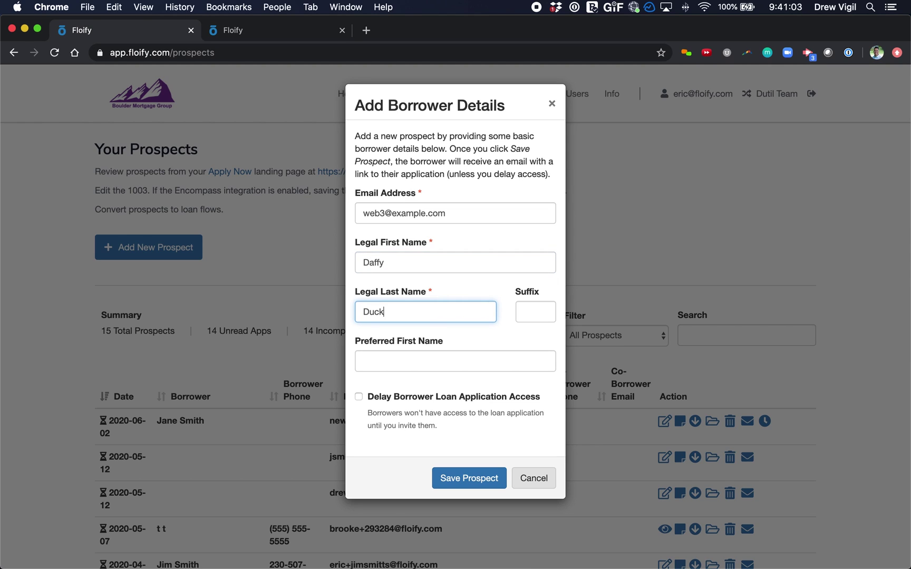
Enter the preferred first name, enable Delay Borrower Loan Application Access, and save the prospect.
click(525, 312)
click(363, 361)
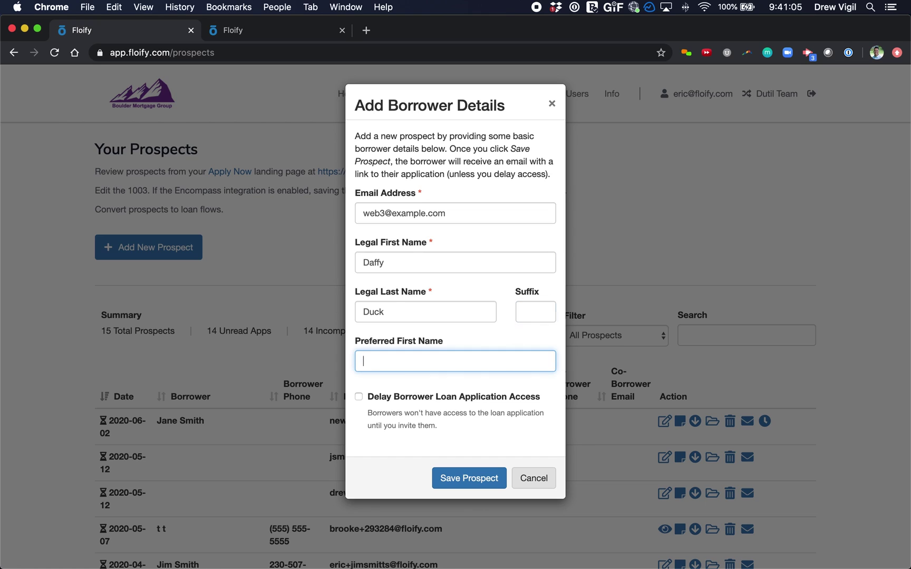
text(Daffy)
click(393, 401)
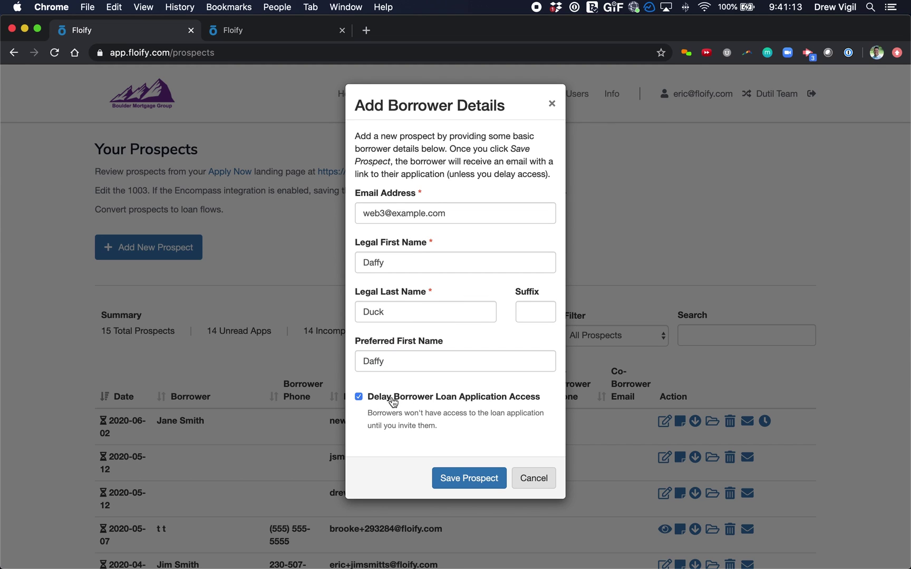
click(477, 482)
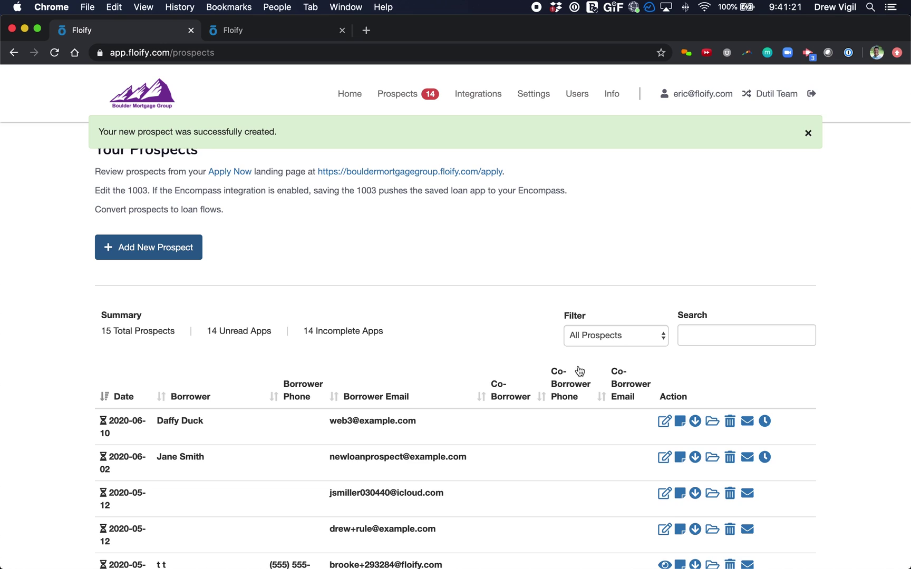
Open the new prospect's loan application for editing and fill in the date of birth and Social Security number.
click(664, 423)
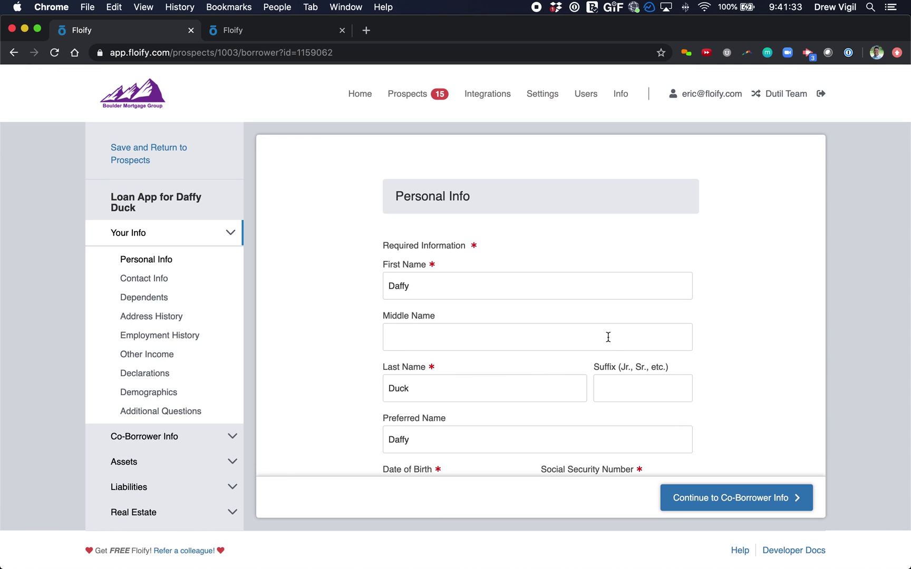
scroll(517, 346, down, 3)
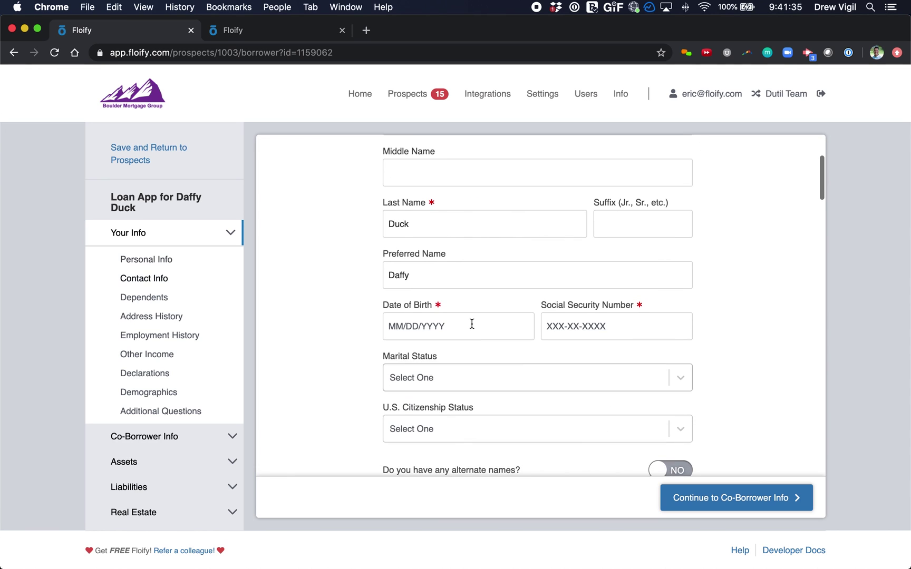
click(472, 323)
click(466, 354)
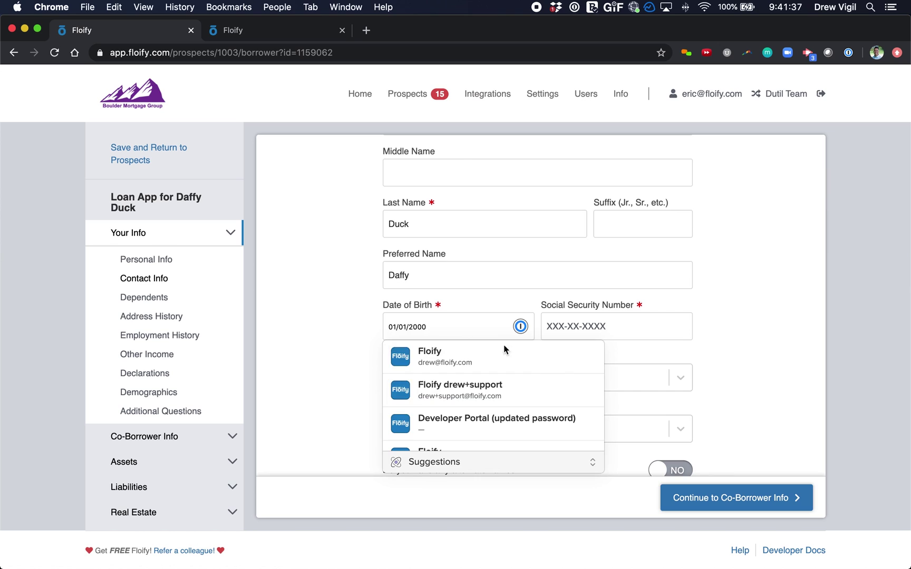
click(575, 319)
text(000000001)
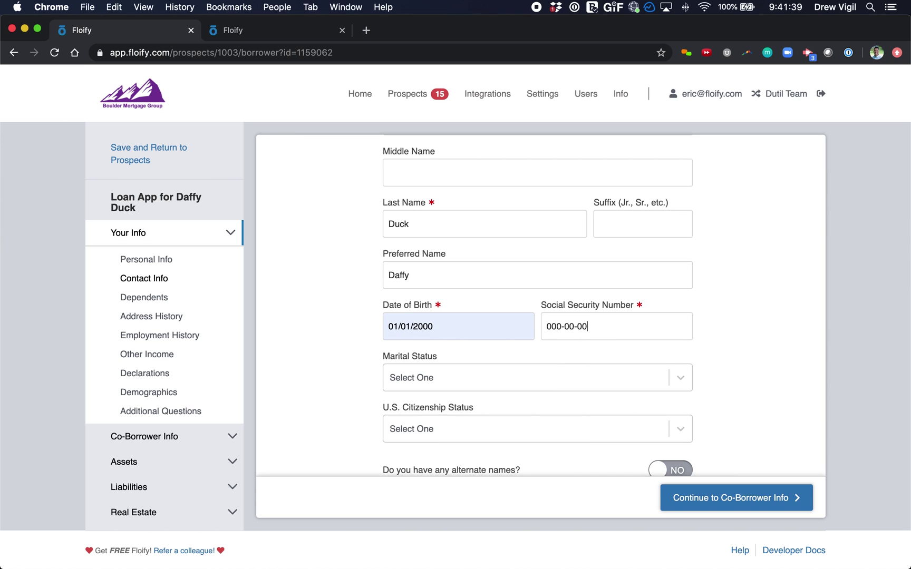
key(BackSpace)
text(01)
Look over the contact, address and employment sections without entries, and save and return to the prospects.
scroll(650, 364, down, 1)
scroll(606, 372, down, 3)
scroll(595, 434, down, 5)
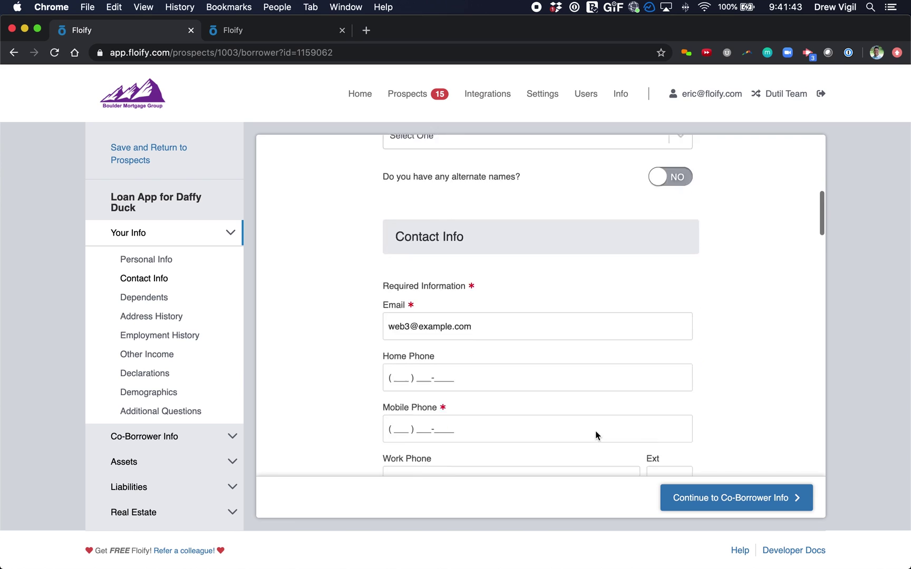
scroll(596, 431, down, 6)
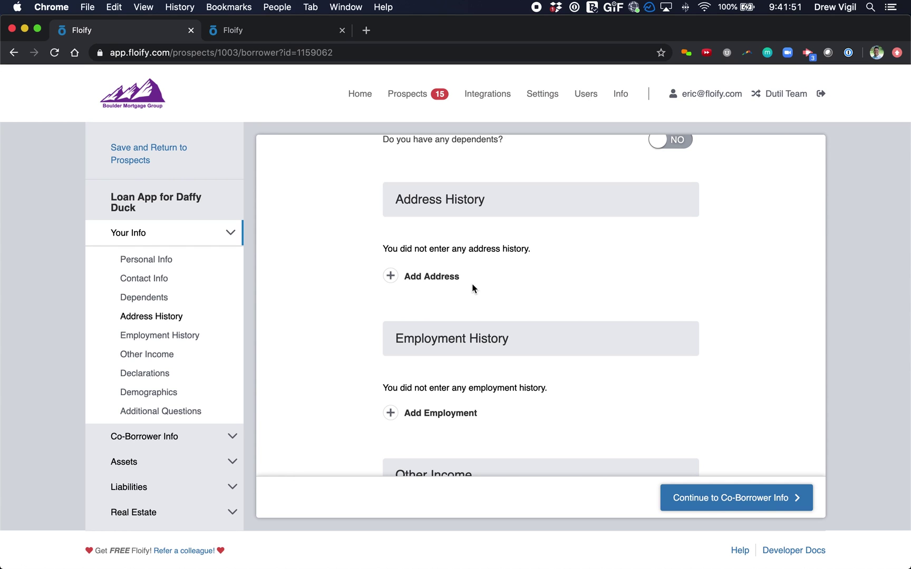
click(137, 162)
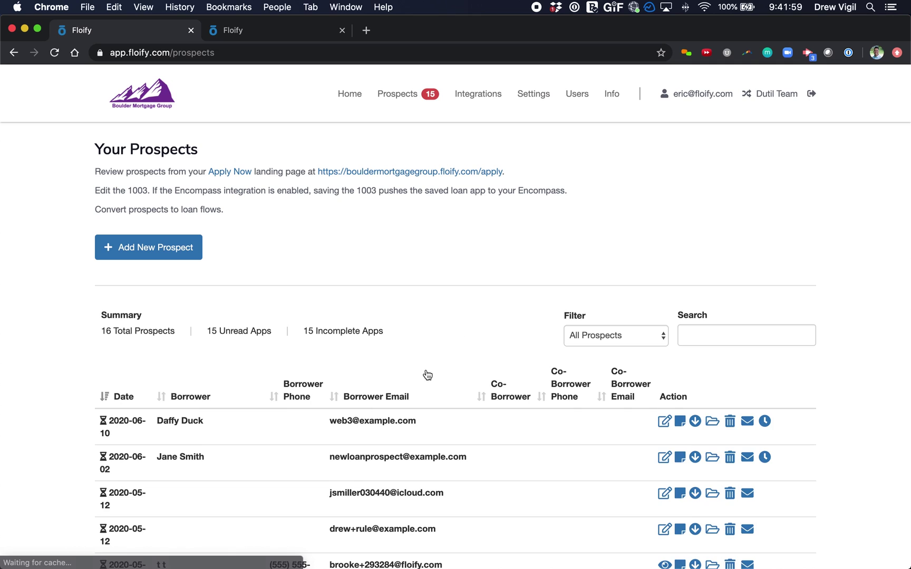
Email the loan application invite link to the new prospect with the default email content.
click(765, 422)
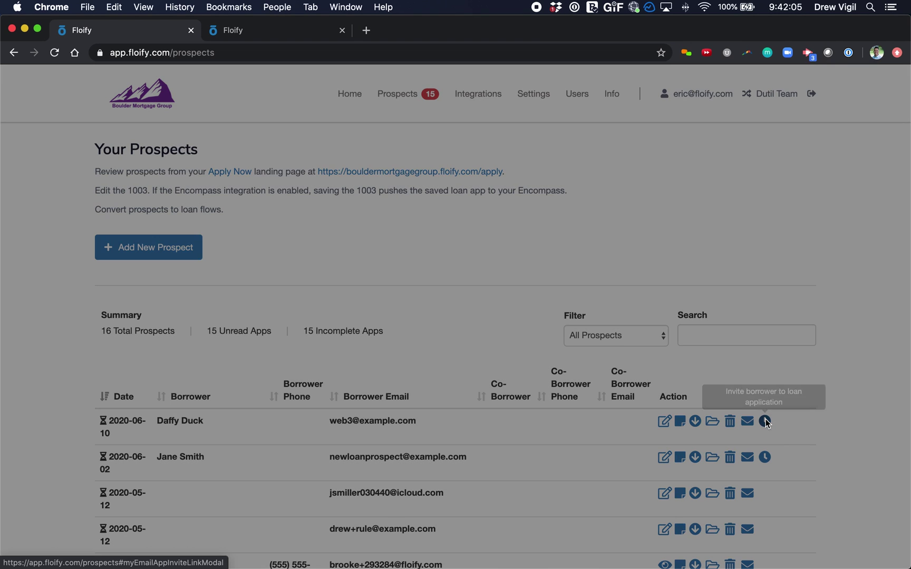
scroll(500, 359, down, 1)
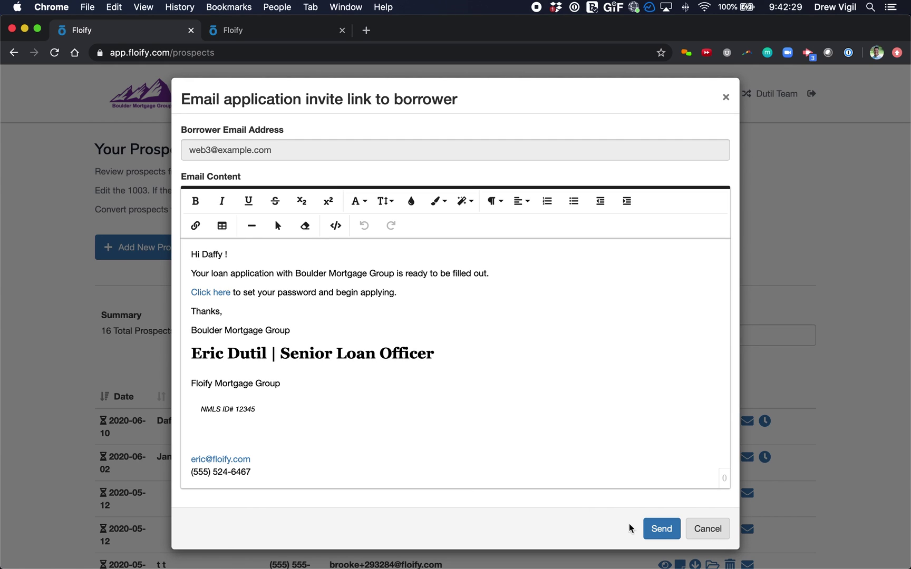
click(660, 531)
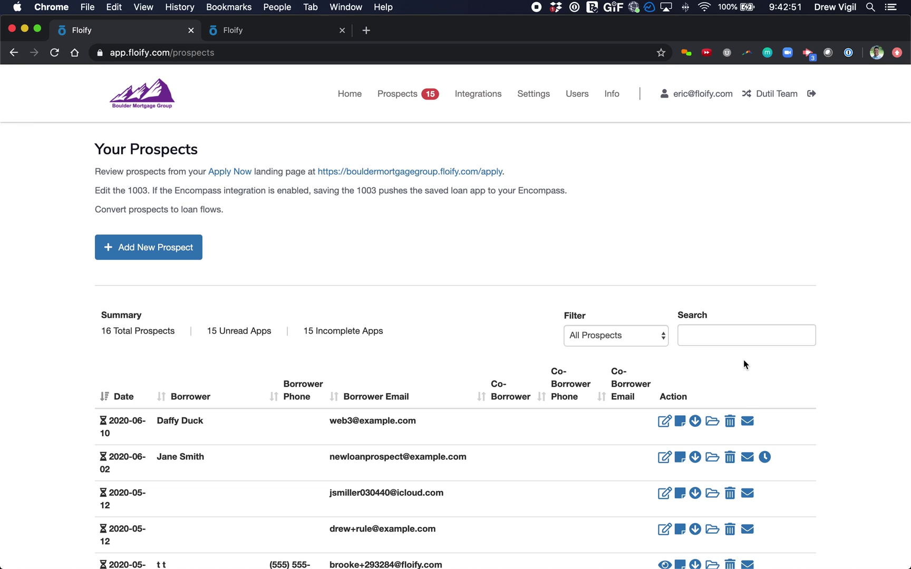
Open the incomplete application dated 2020-04-17, examine its personal, contact and loan info sections, and return to the prospects.
scroll(665, 447, down, 3)
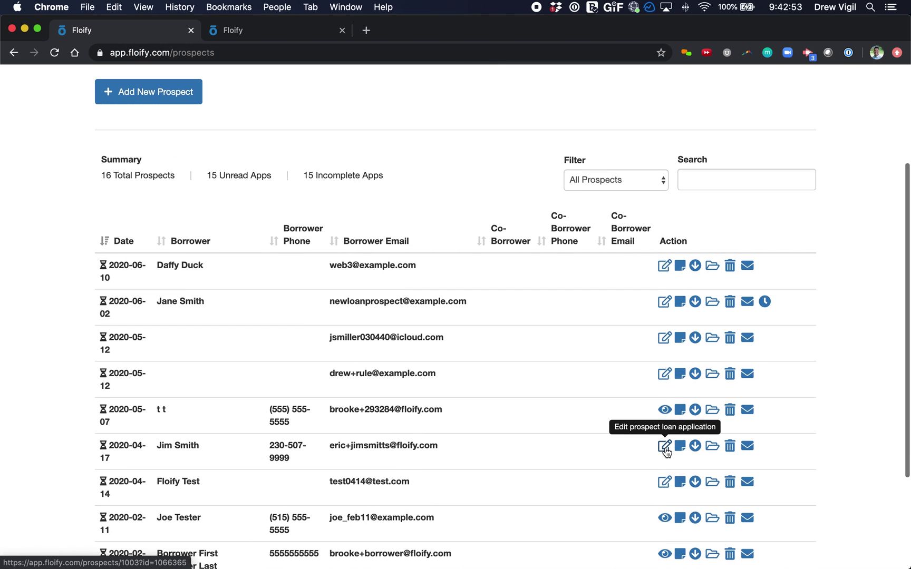
scroll(659, 416, up, 1)
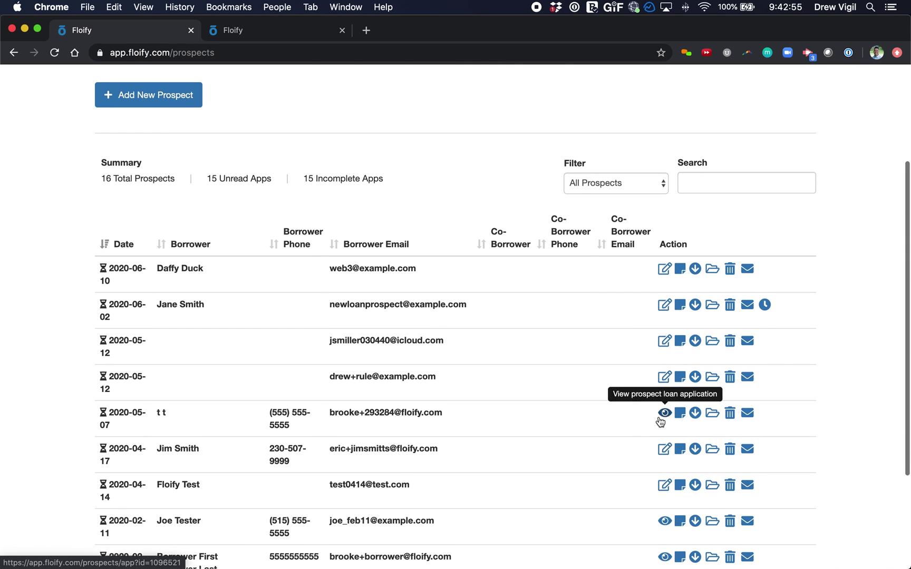
scroll(660, 421, up, 1)
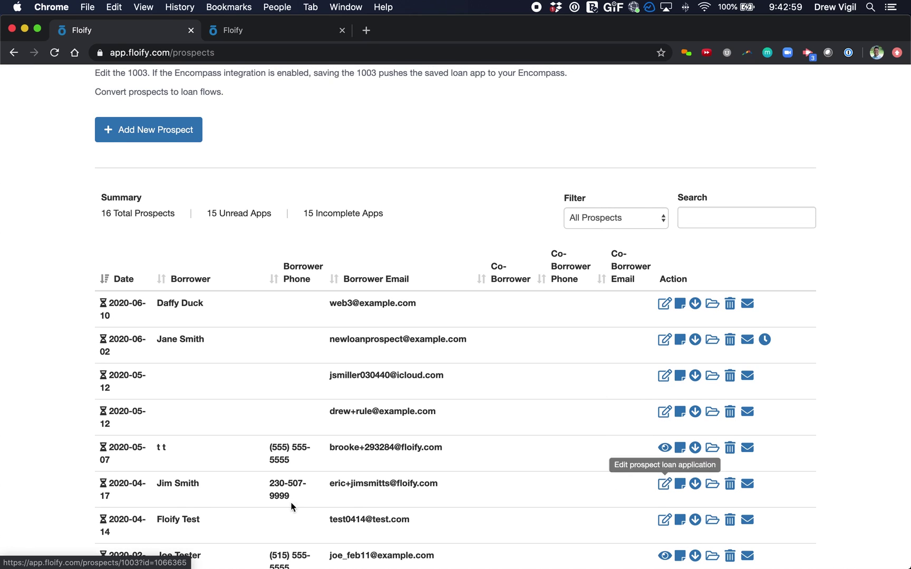
click(664, 485)
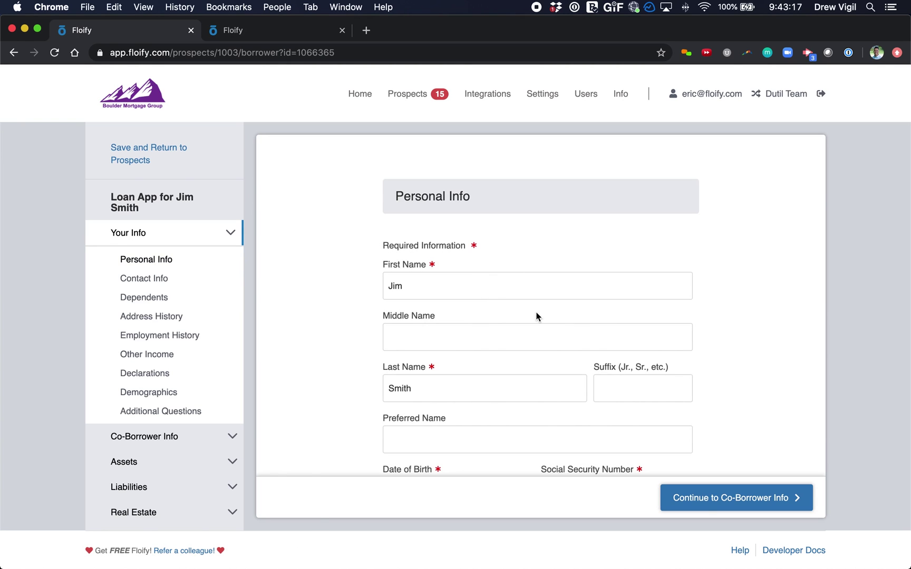
scroll(536, 312, down, 5)
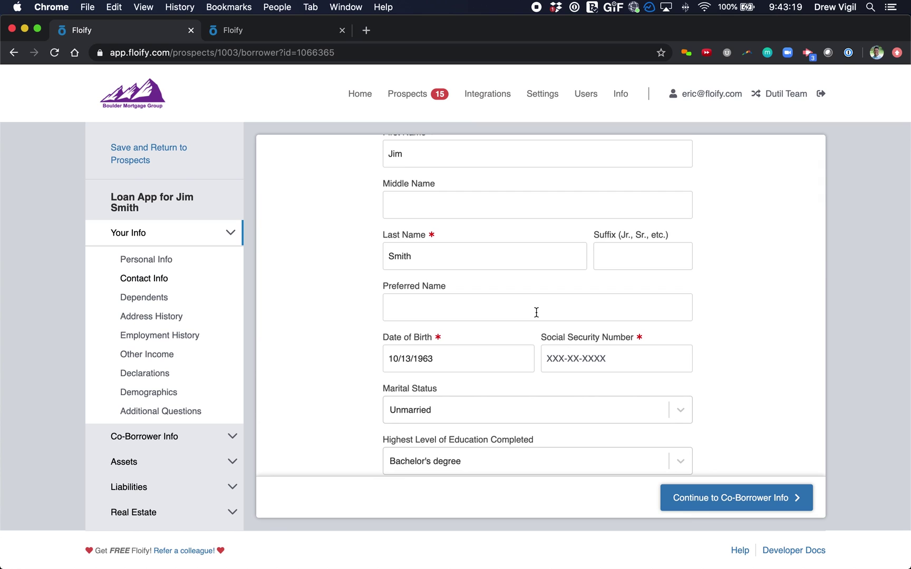
scroll(536, 312, down, 10)
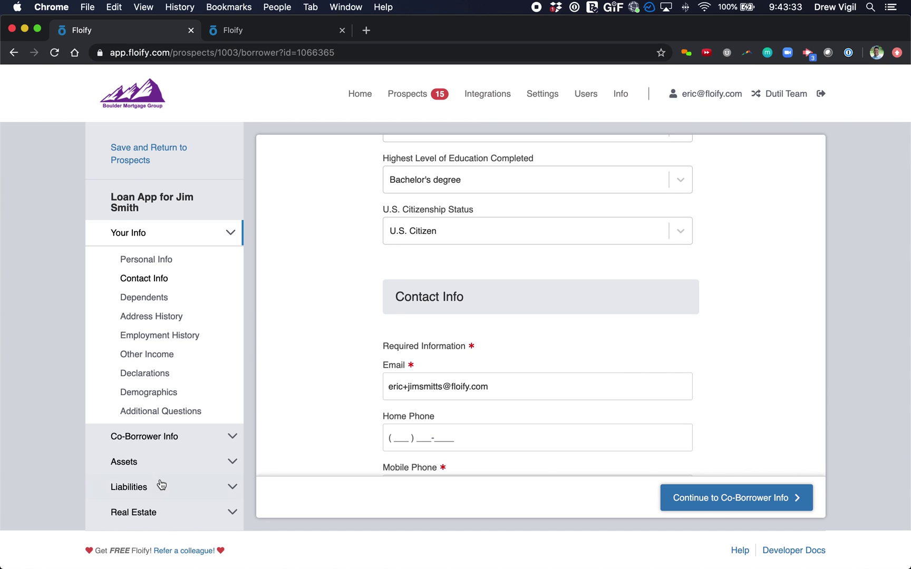
scroll(159, 484, down, 2)
click(170, 501)
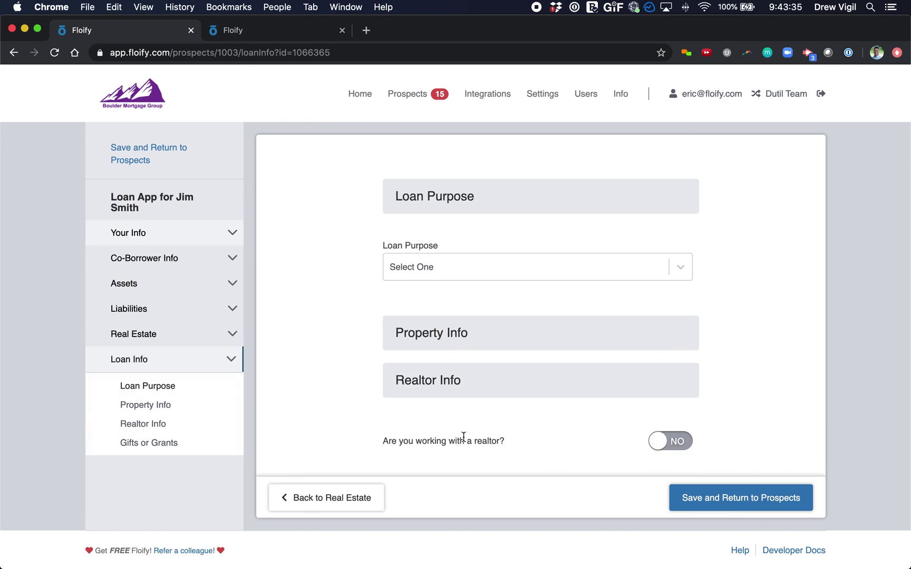
scroll(516, 437, down, 5)
scroll(516, 442, down, 2)
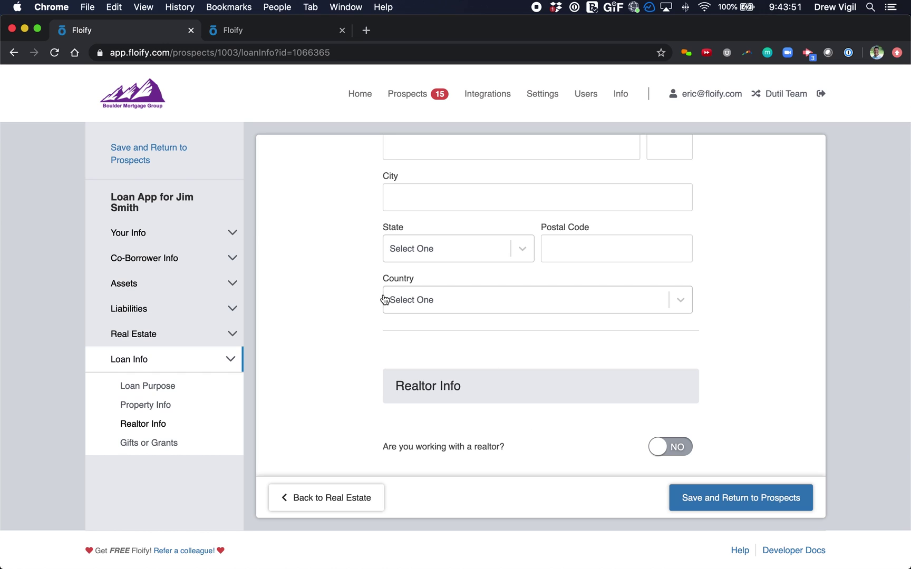
click(146, 153)
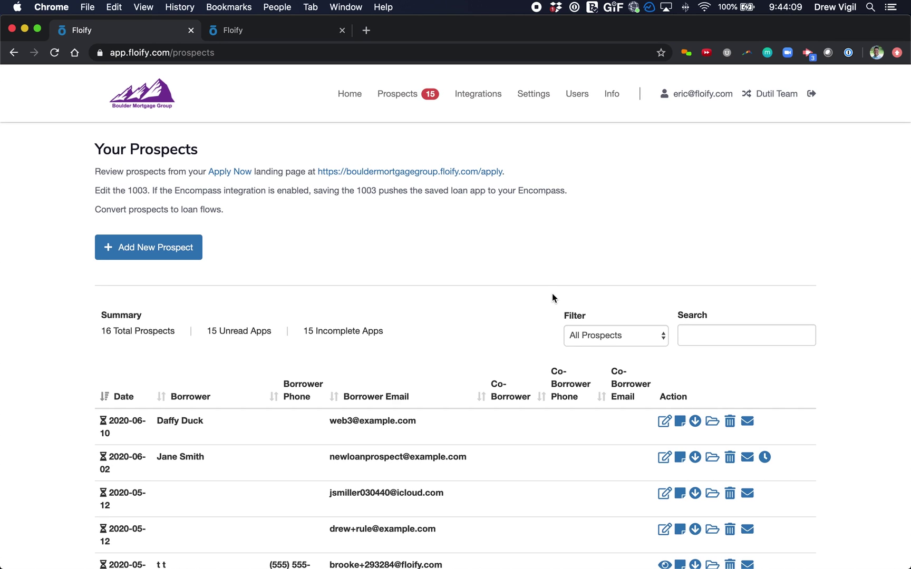
Start another new prospect and enter the borrower's email address and legal first and last names.
click(174, 252)
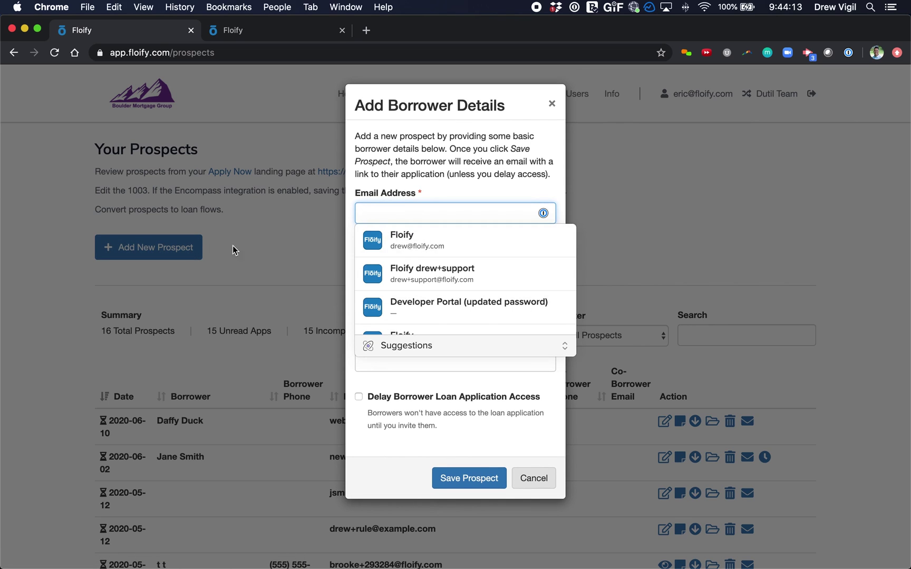
text(web)
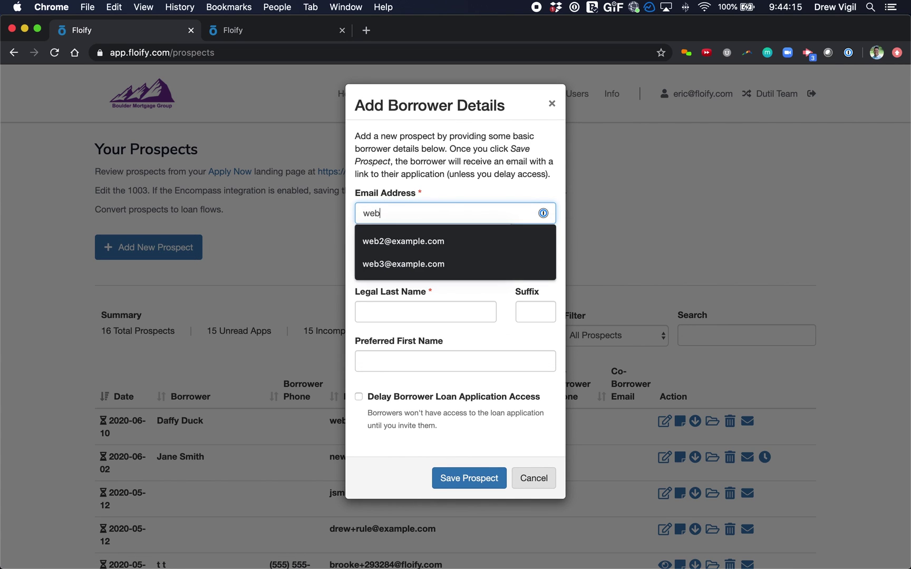
text(4@example.com)
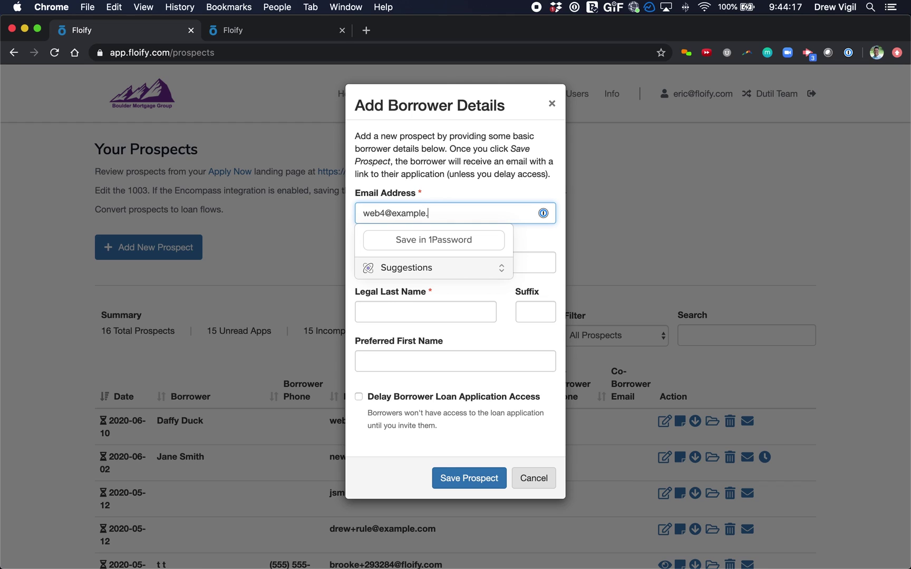
key(Tab)
text(Bugs)
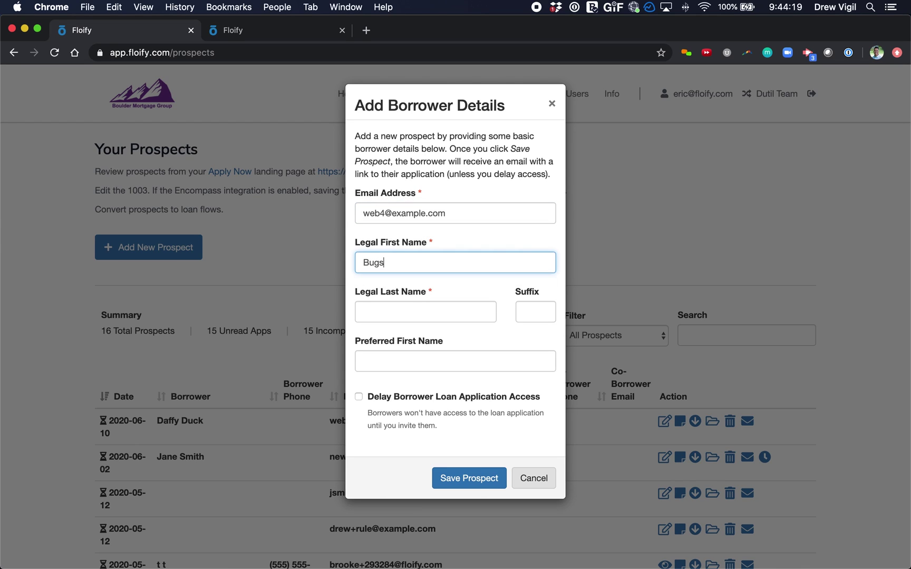
key(Tab)
text(Bunny)
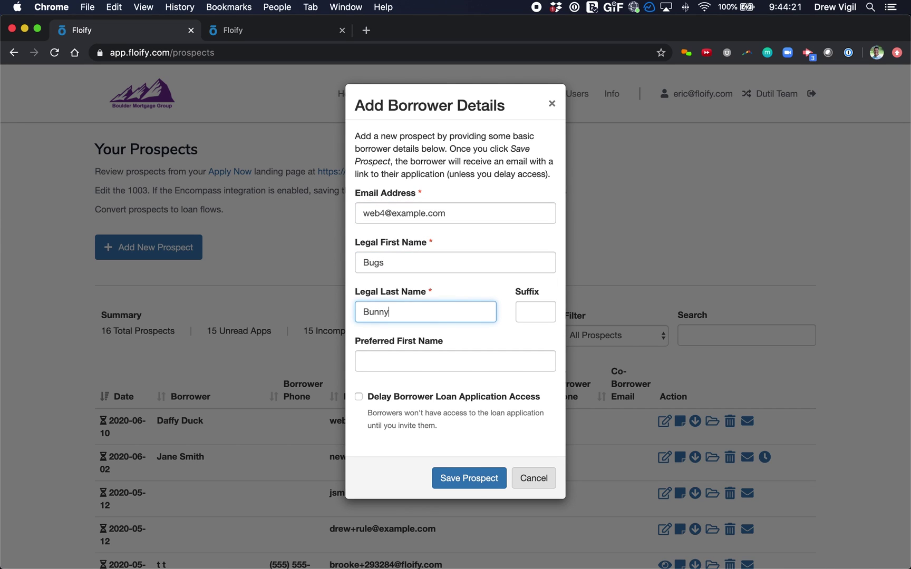
Fill in the preferred first name, turn on the delay of the borrower's application access, and save this prospect.
key(Tab)
key(Tab)
text(Bugs)
key(Tab)
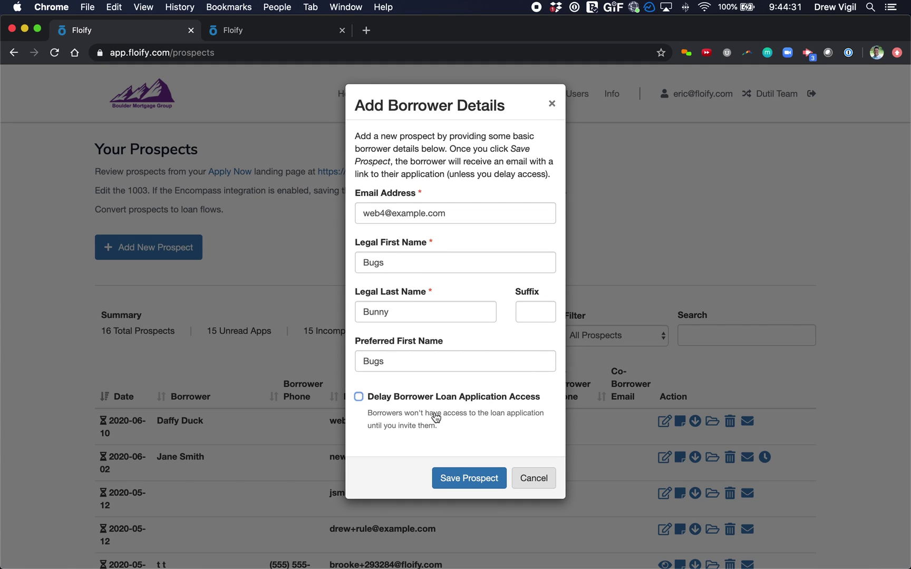
click(475, 481)
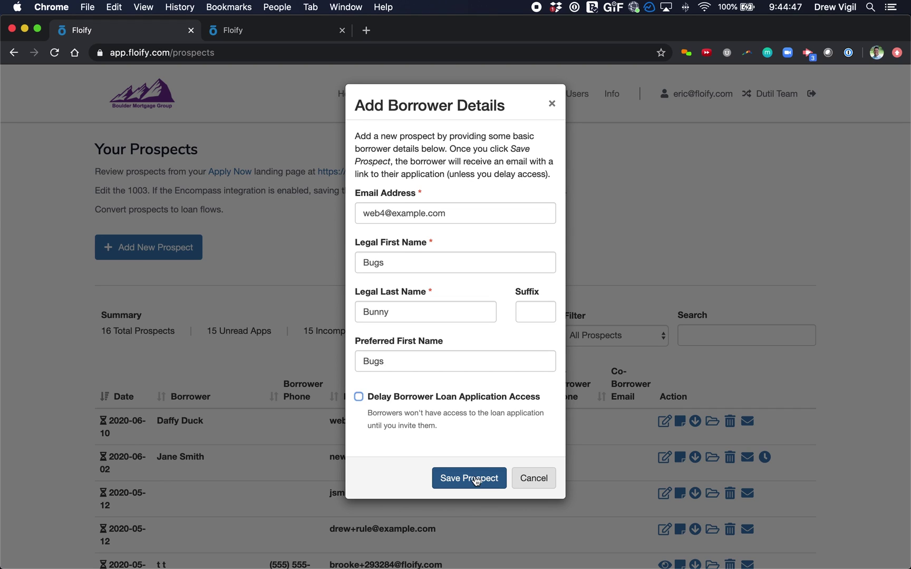
click(391, 403)
click(466, 477)
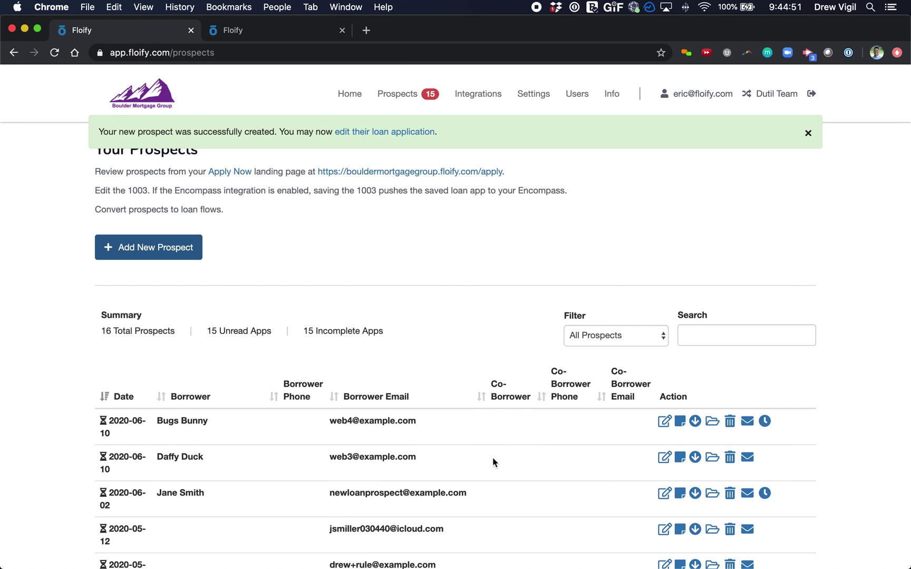
Open the application invite email for the newest prospect.
click(764, 421)
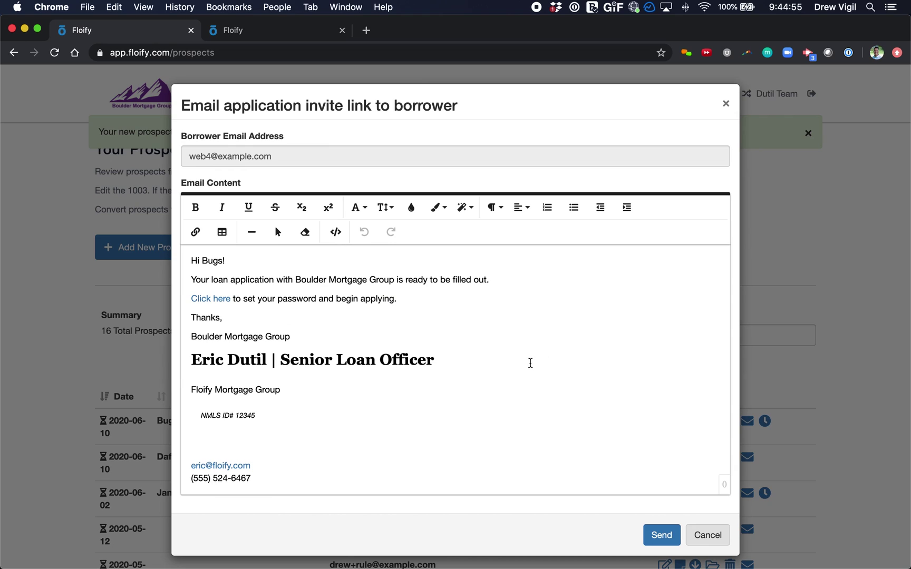